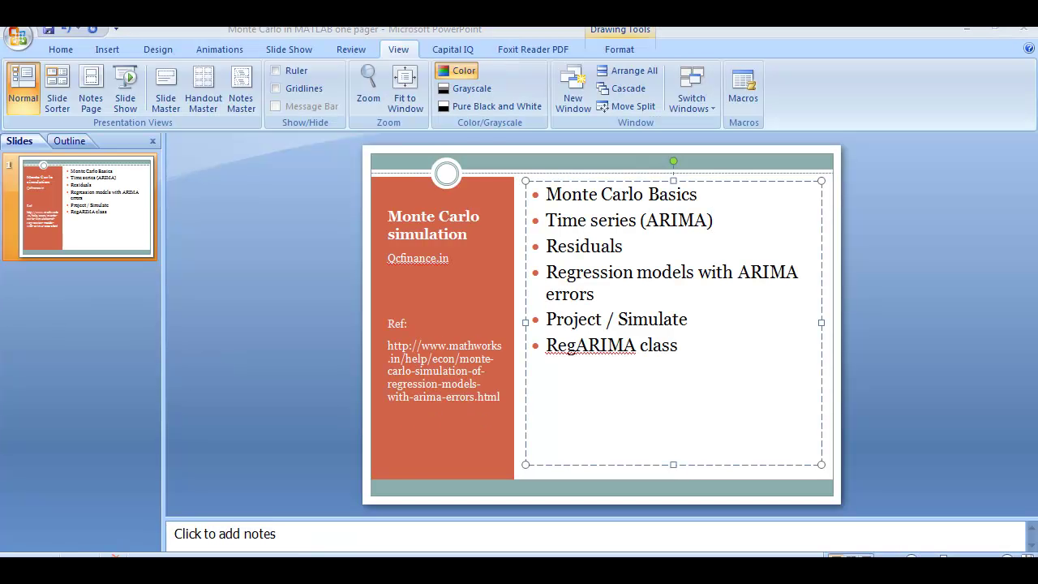
Launch Paint from the Start menu search and maximize its window
key(super)
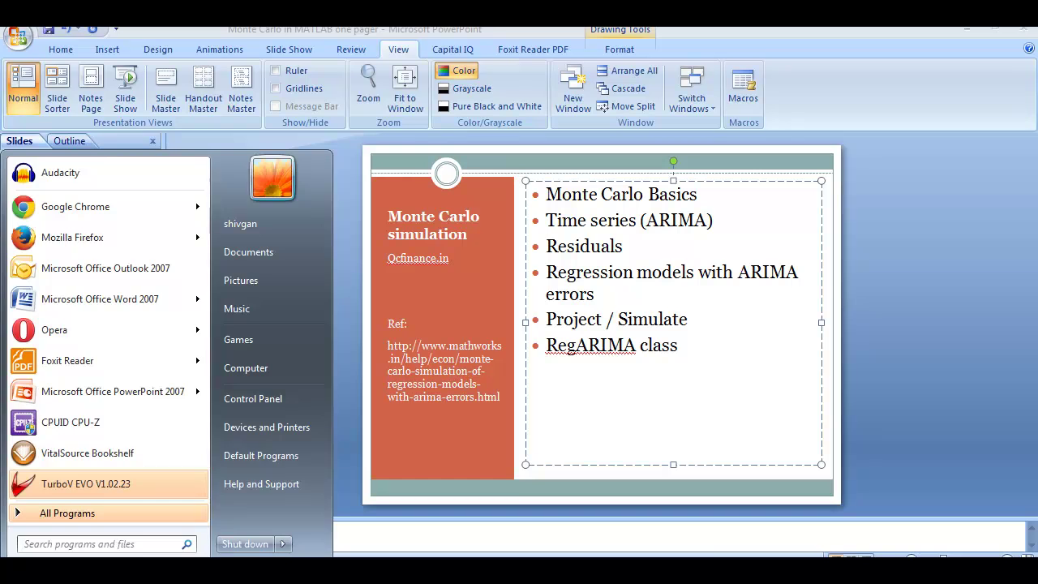
text(paint)
click(51, 197)
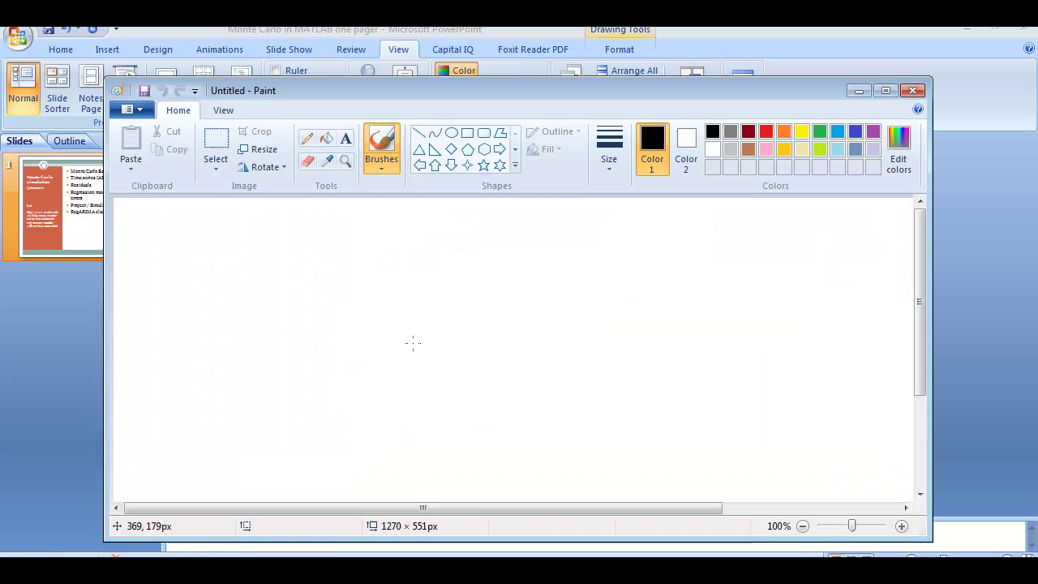
double_click(449, 94)
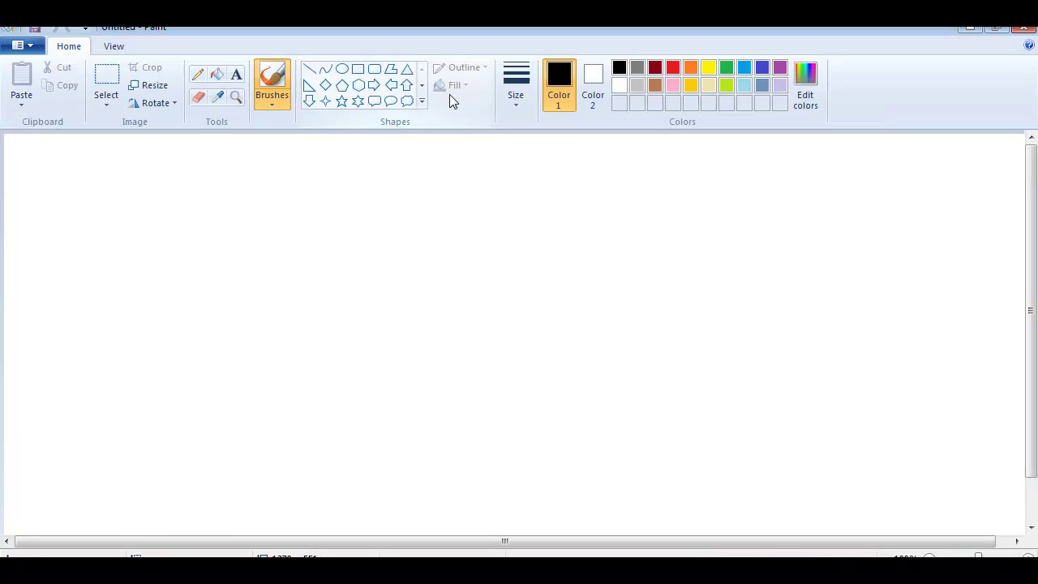
Draw vertical and horizontal axes, a rising wavy curve, and a T below the axis
drag(165, 173, 159, 535)
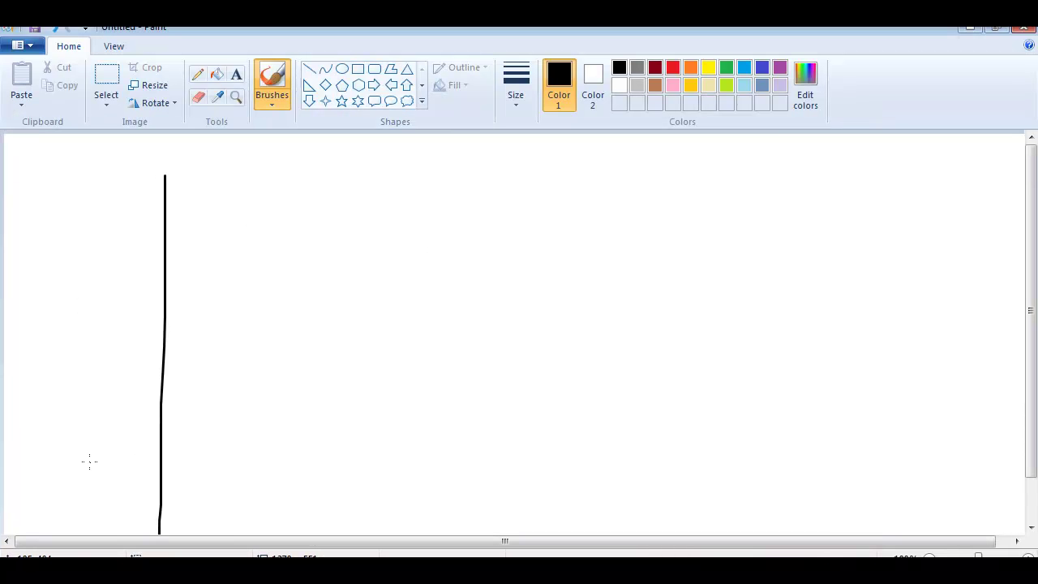
drag(88, 461, 1004, 505)
mouse_move(227, 407)
mouse_down()
mouse_move(244, 379)
mouse_move(281, 383)
mouse_move(402, 332)
mouse_move(460, 333)
mouse_move(570, 307)
mouse_move(599, 288)
mouse_up()
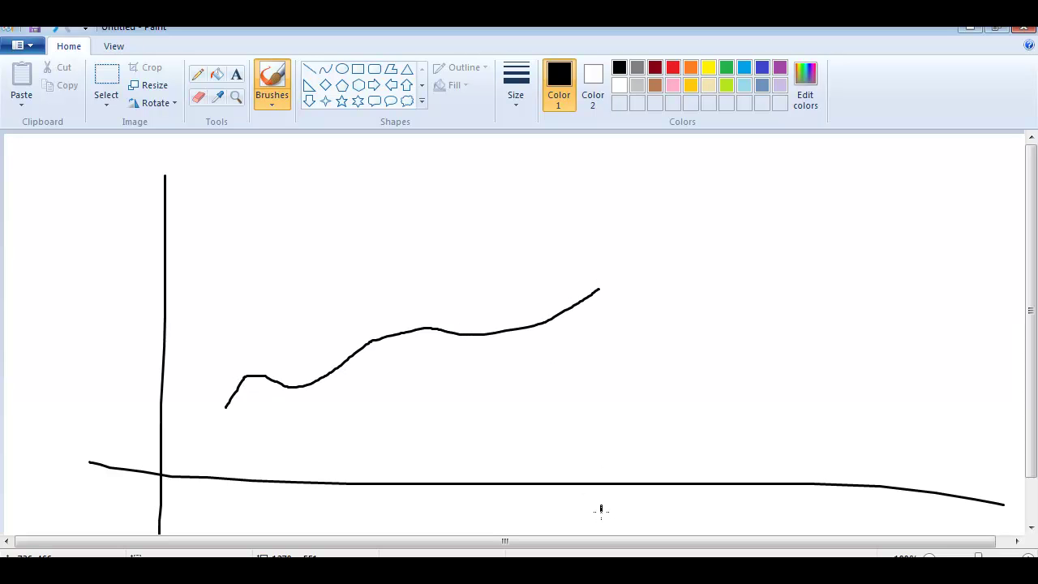
mouse_move(601, 509)
mouse_down()
mouse_move(601, 523)
mouse_move(631, 502)
mouse_up()
Handwrite the heading ARIMA above the graph and underline it
mouse_move(352, 192)
mouse_down()
mouse_move(361, 164)
mouse_move(389, 196)
mouse_up()
drag(343, 152, 389, 194)
mouse_move(392, 188)
mouse_down()
mouse_move(403, 158)
mouse_move(419, 191)
mouse_up()
mouse_move(431, 151)
mouse_down()
mouse_move(467, 158)
mouse_move(519, 202)
mouse_up()
mouse_move(535, 171)
mouse_down()
mouse_move(537, 219)
mouse_move(531, 180)
mouse_up()
drag(371, 221, 725, 230)
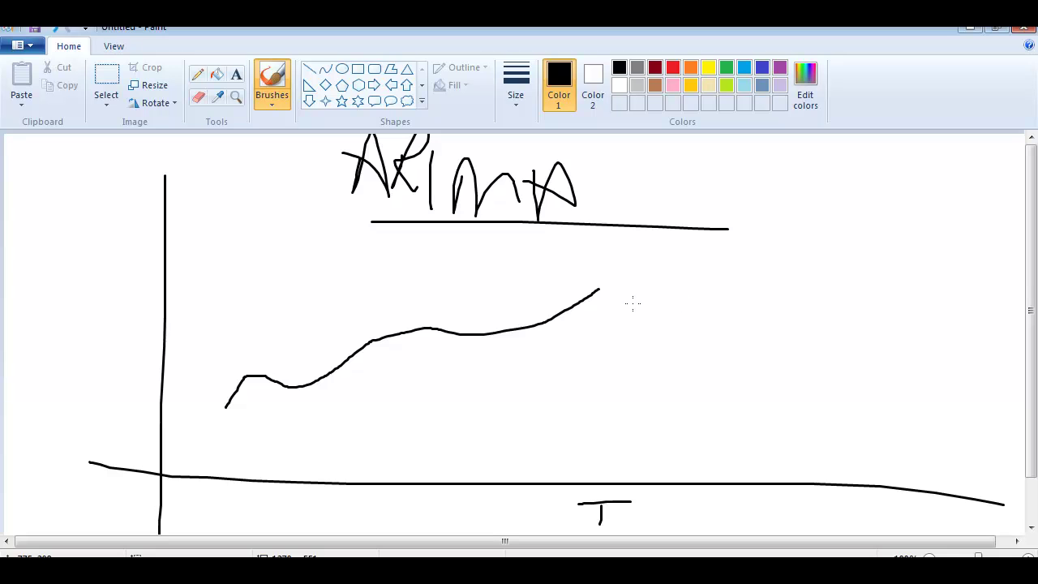
Write a t with an arrow at the curve's end, with E, V and m below
mouse_move(606, 307)
mouse_down()
mouse_move(624, 324)
mouse_move(546, 356)
mouse_move(548, 369)
mouse_move(608, 414)
mouse_move(612, 400)
mouse_up()
drag(559, 379, 625, 378)
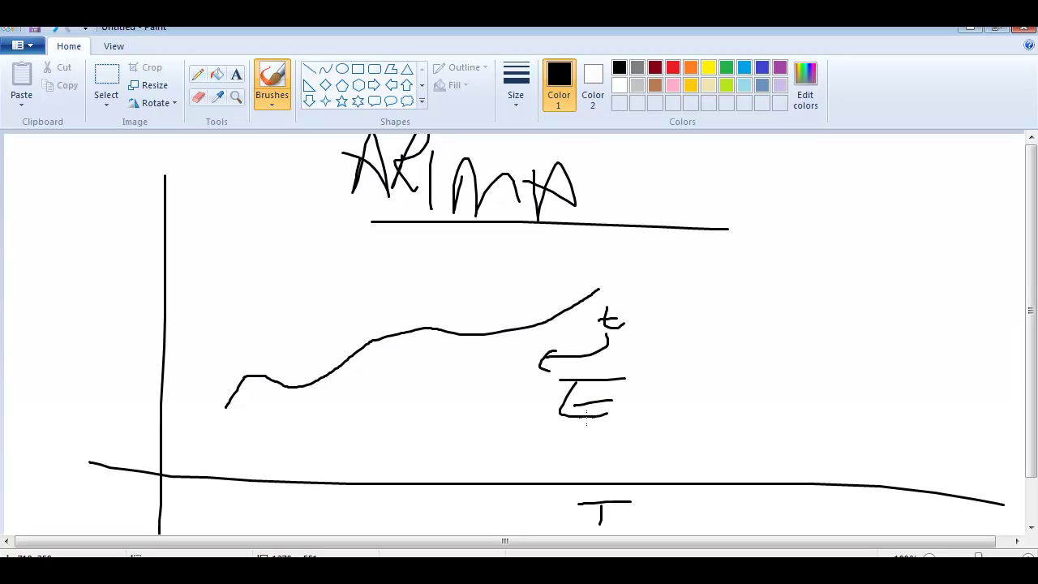
drag(560, 429, 586, 425)
mouse_move(581, 469)
mouse_down()
mouse_move(609, 451)
mouse_move(618, 475)
mouse_up()
Handwrite 't = t · 2' right of the heading, with a t and mV beneath it
mouse_move(762, 199)
mouse_down()
mouse_move(753, 234)
mouse_move(773, 234)
mouse_move(785, 212)
mouse_up()
mouse_move(791, 214)
mouse_down()
mouse_move(891, 229)
mouse_move(859, 211)
mouse_move(926, 234)
mouse_up()
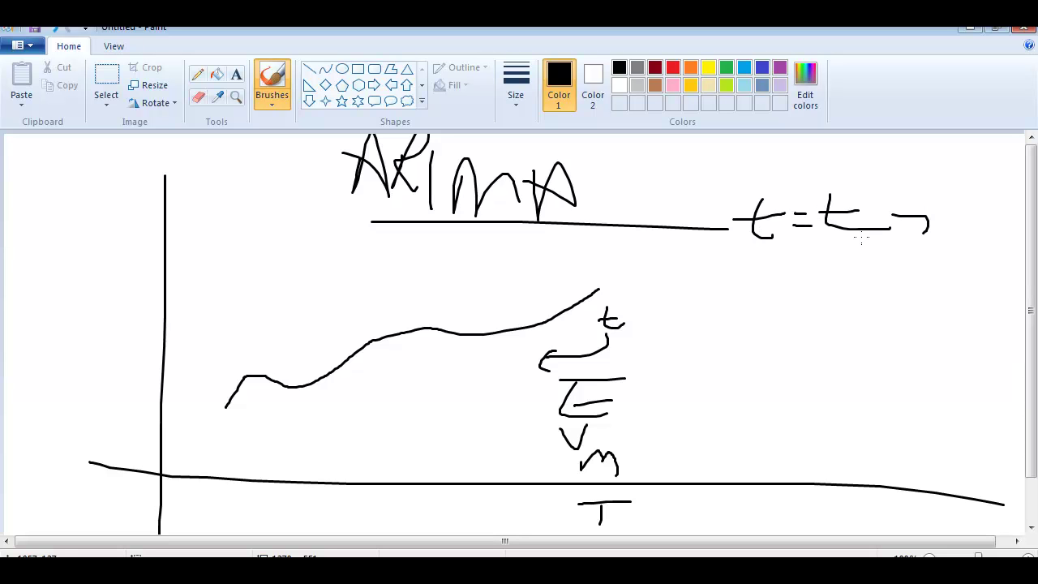
mouse_move(860, 239)
mouse_down()
mouse_move(868, 283)
mouse_move(854, 269)
mouse_up()
click(889, 275)
drag(913, 266, 944, 284)
drag(876, 312, 884, 339)
drag(853, 326, 892, 326)
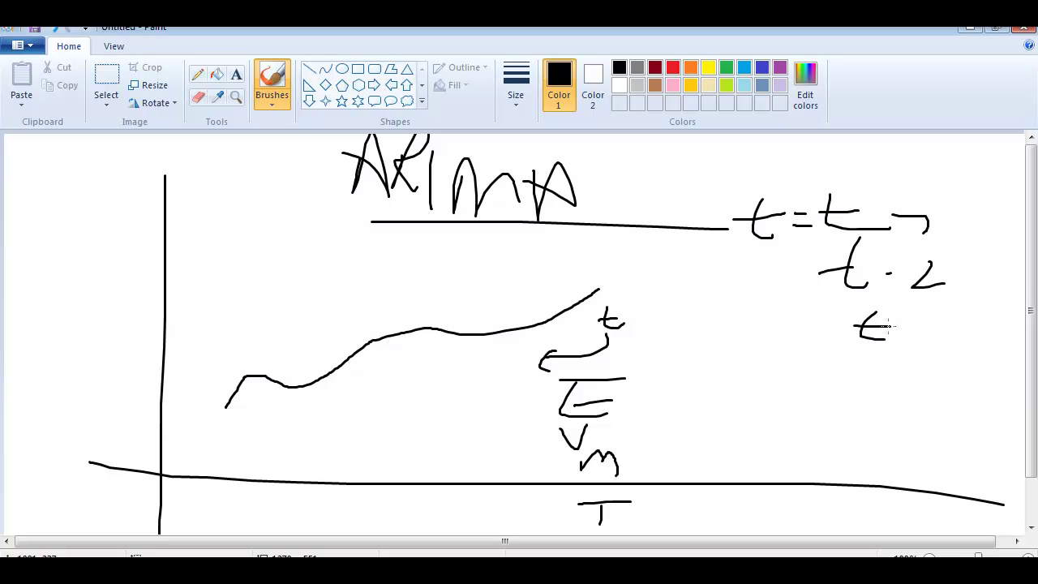
mouse_move(812, 392)
mouse_down()
mouse_move(878, 400)
mouse_move(898, 370)
mouse_up()
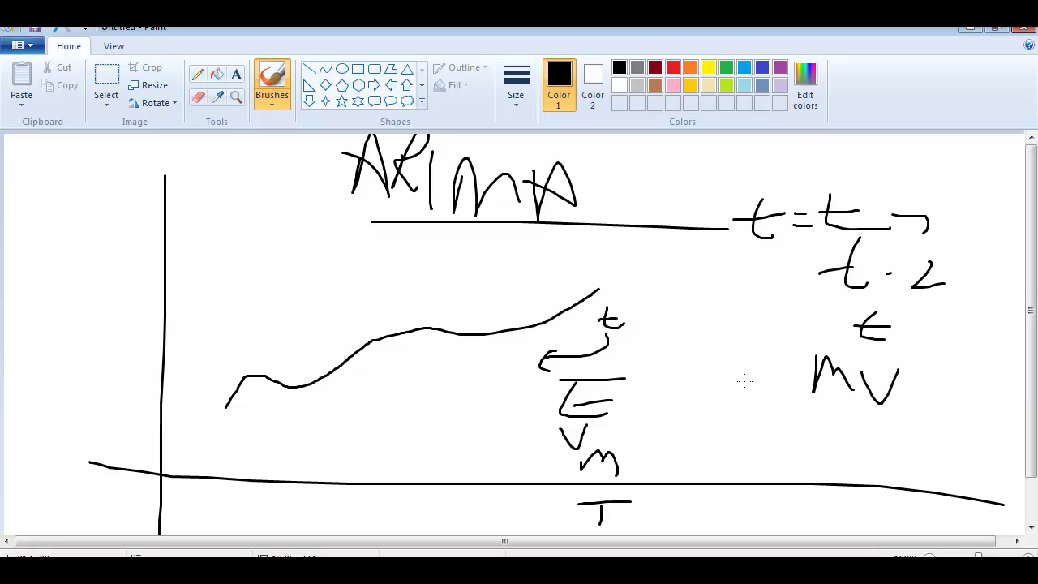
Add a dashed vertical line, a '+ ε' term with an upward arrow, and lines fanning from the curve's end
drag(754, 307, 754, 320)
drag(756, 327, 756, 334)
drag(758, 342, 755, 363)
drag(753, 386, 753, 394)
drag(794, 449, 794, 465)
mouse_move(780, 458)
mouse_down()
mouse_move(875, 464)
mouse_move(848, 455)
mouse_up()
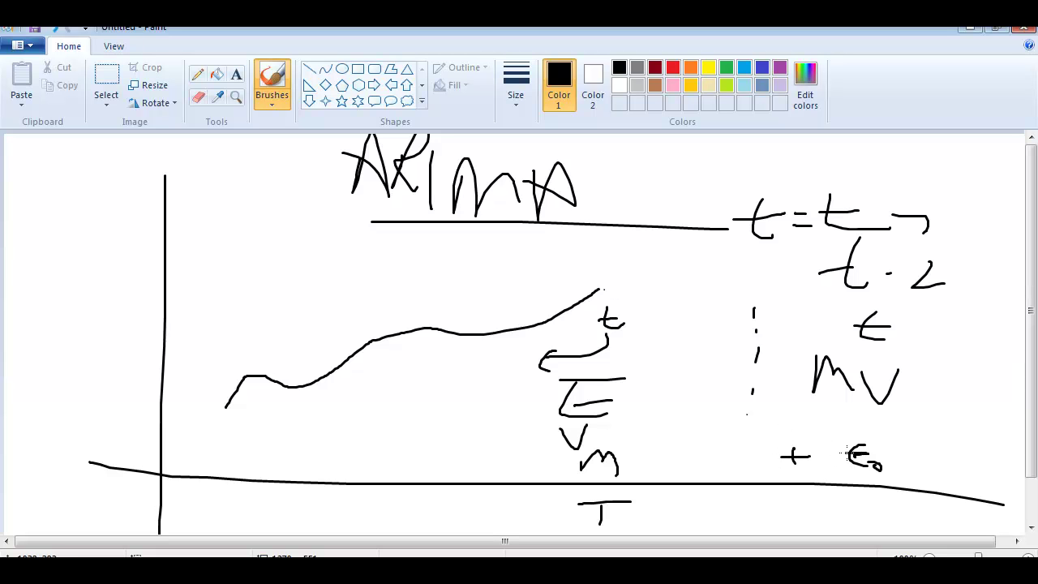
mouse_move(804, 512)
mouse_down()
mouse_move(840, 498)
mouse_move(848, 479)
mouse_move(858, 485)
mouse_up()
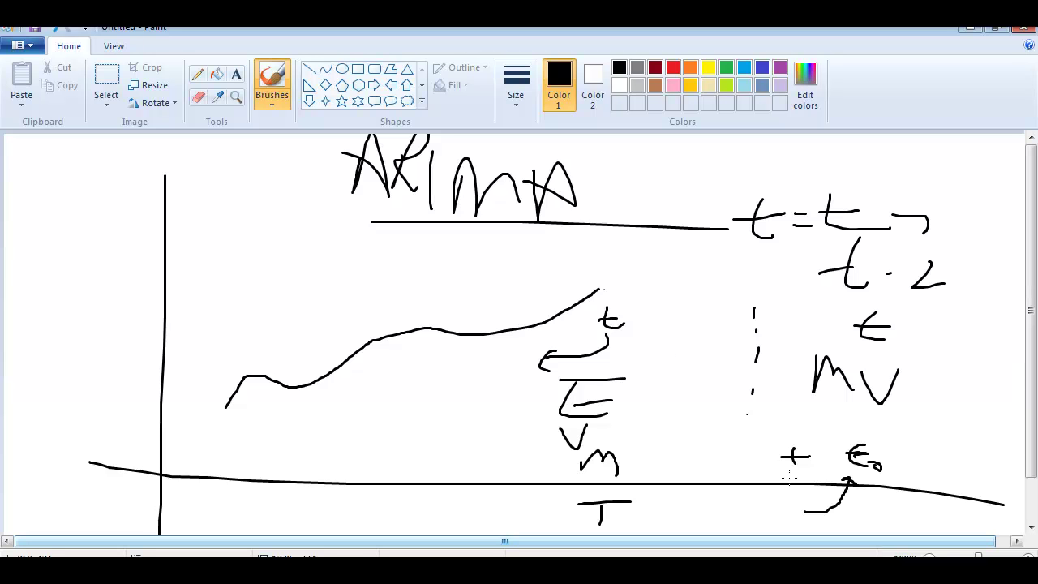
mouse_move(604, 293)
mouse_down()
mouse_move(633, 270)
mouse_move(620, 279)
mouse_move(677, 281)
mouse_move(618, 290)
mouse_move(669, 295)
mouse_up()
mouse_move(614, 289)
mouse_down()
mouse_move(661, 297)
mouse_move(673, 333)
mouse_up()
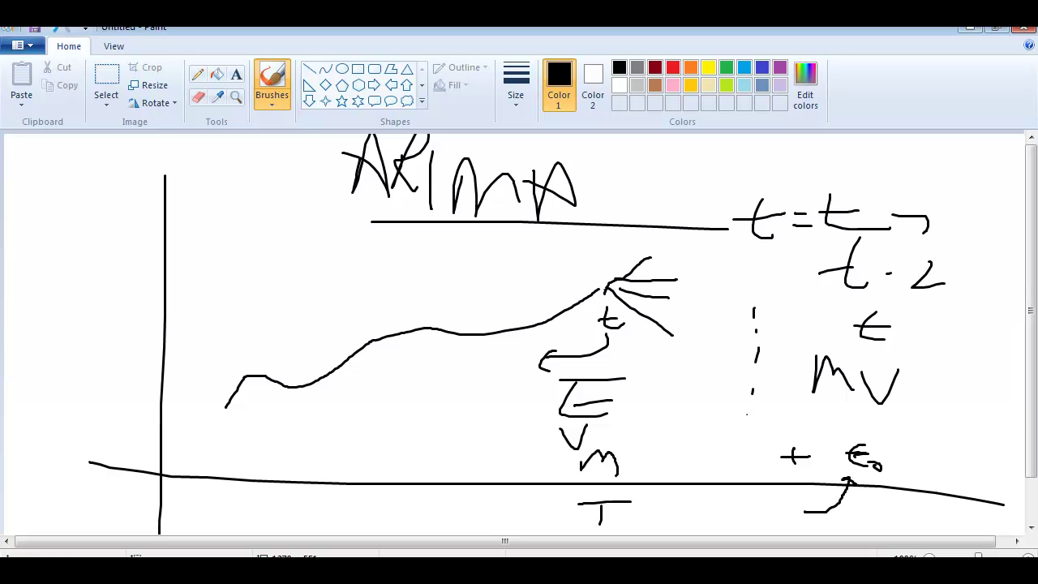
Launch Excel from the Start menu search
key(super)
text(excel)
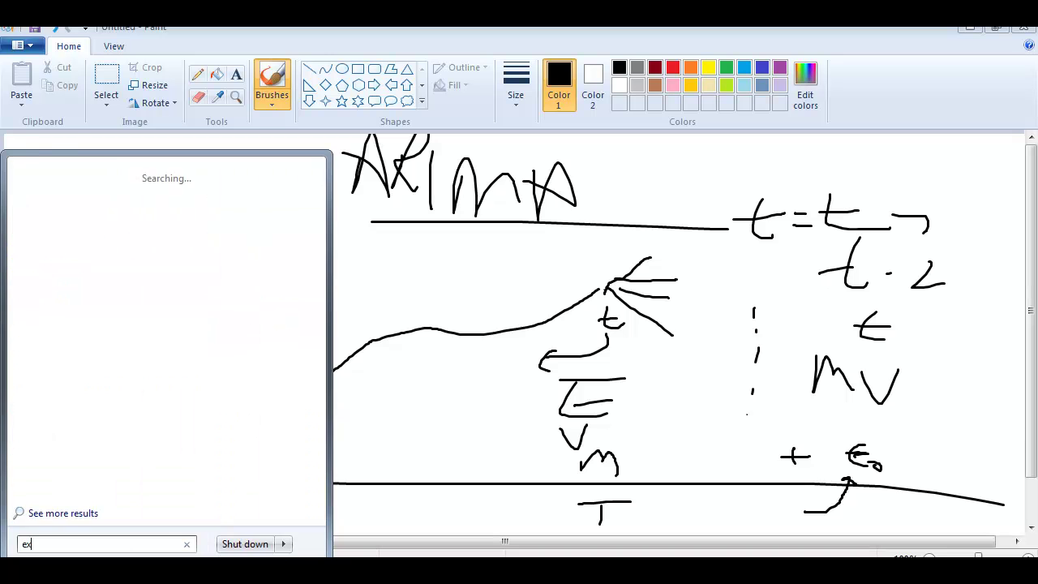
click(49, 203)
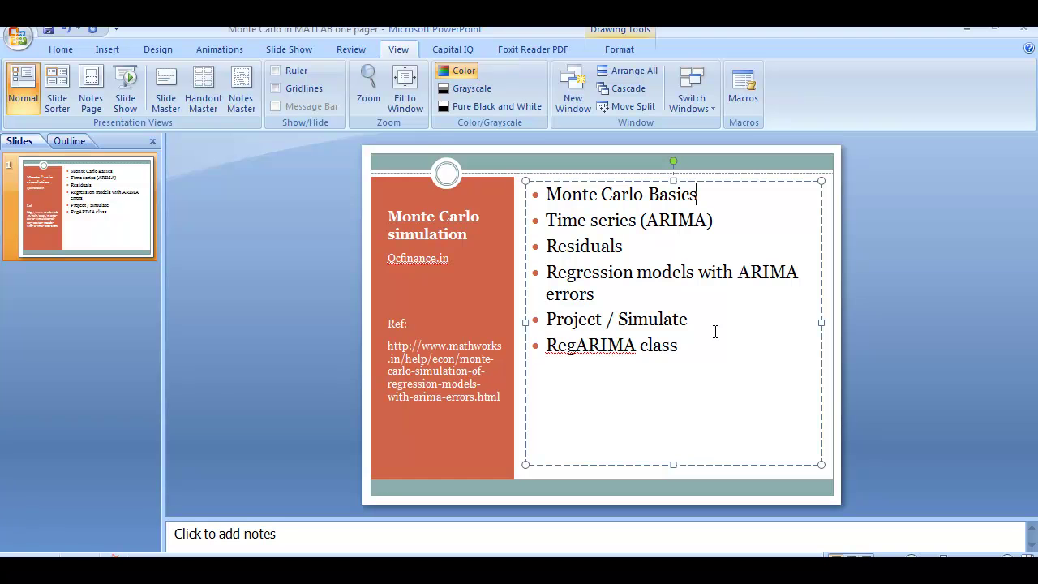
Add the note '- We are taking past data, fitting it in models and then using random draw of errors…' to a bullet
text(- We are taking pa)
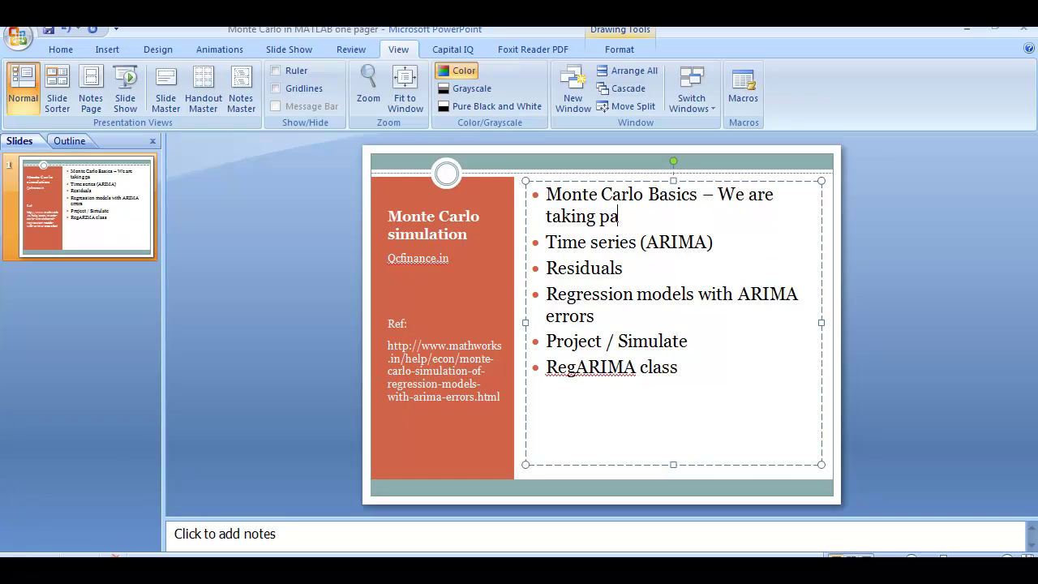
text(st dataand)
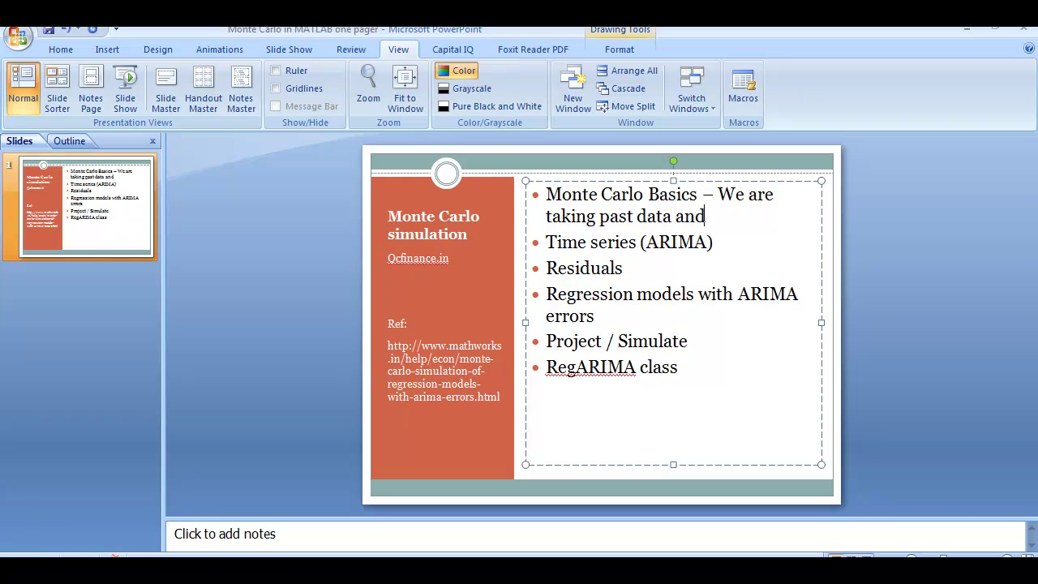
key(BackSpace)
key(BackSpace)
key(BackSpace)
key(BackSpace)
text(, fitting it in mode)
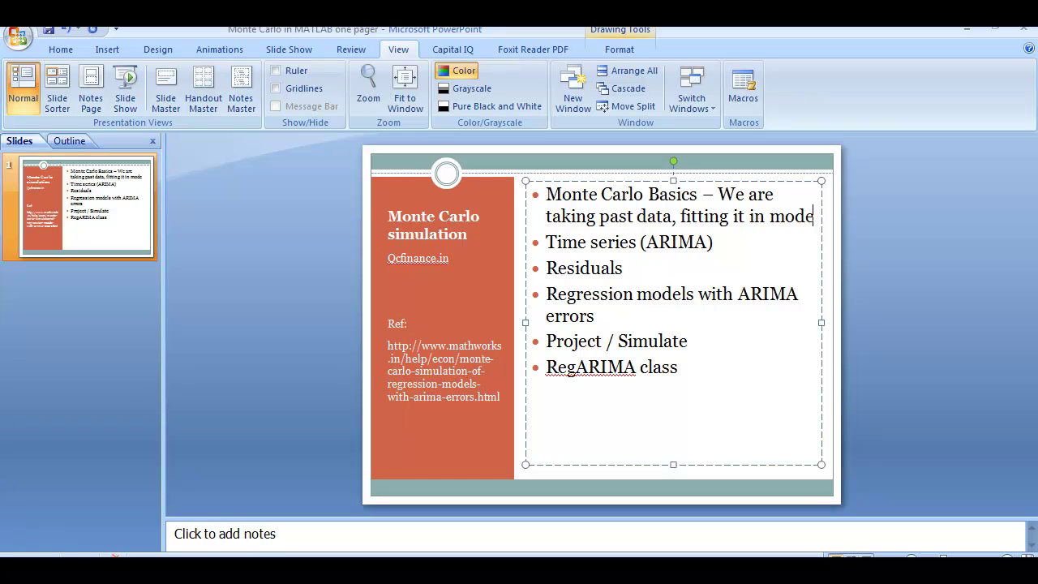
text(ls and )
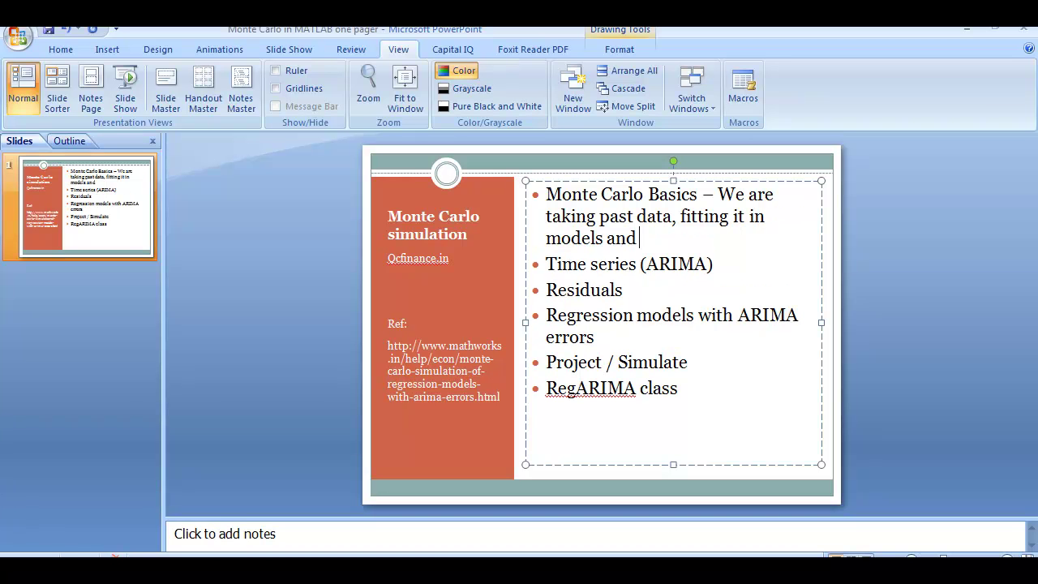
text(then using rando)
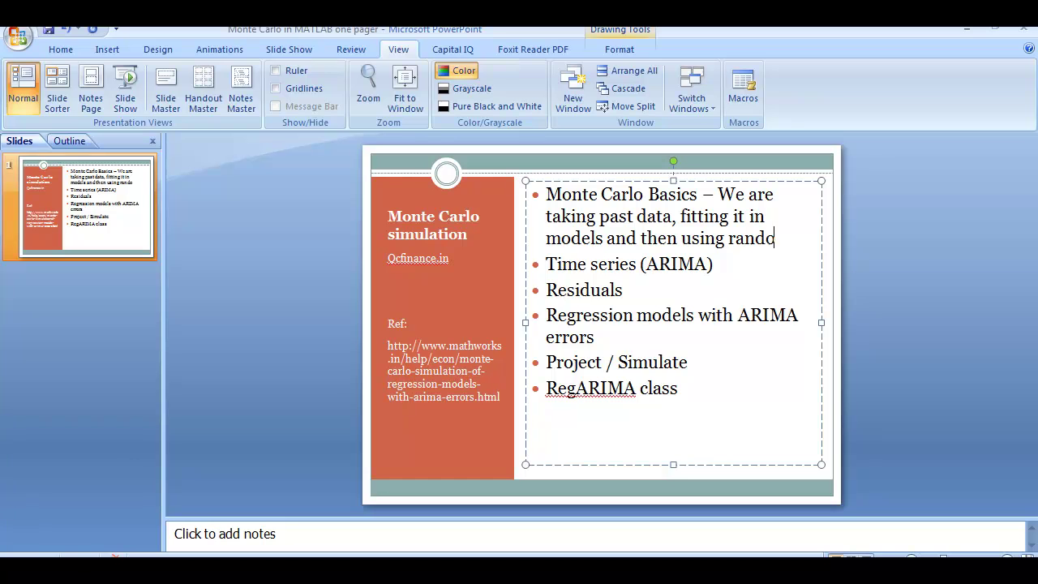
text(m draw of)
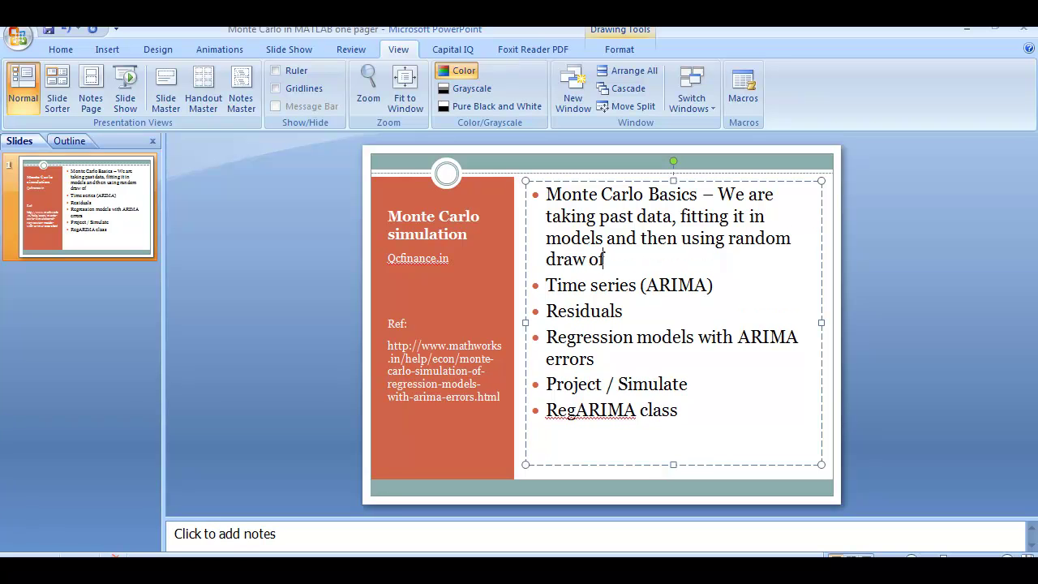
text( errors making paths)
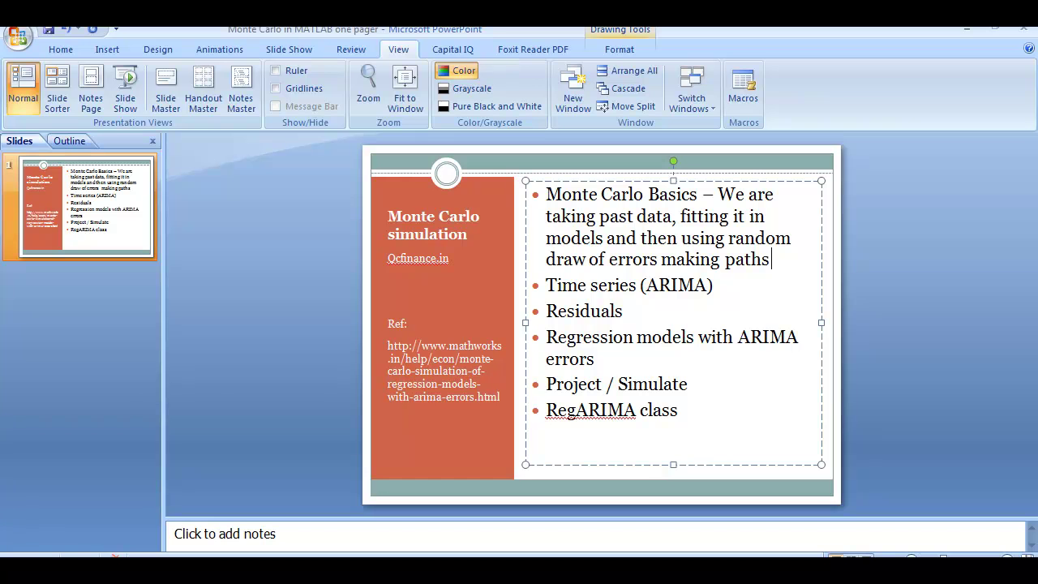
text( for the futu)
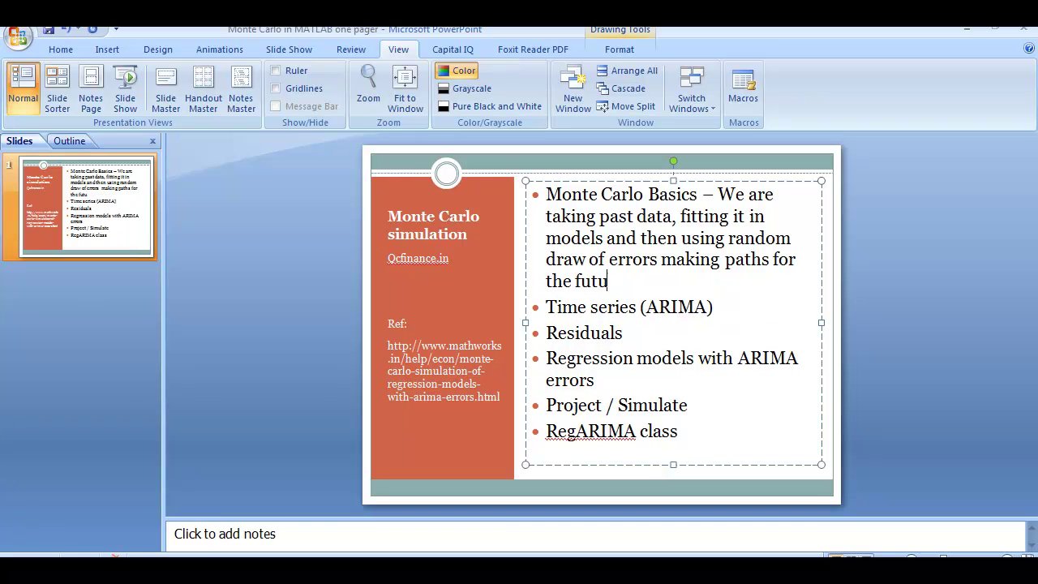
text(re)
Extend the Time series (ARIMA) bullet with '- This is the model that we believe explains the phenomenon'
click(731, 308)
text(- )
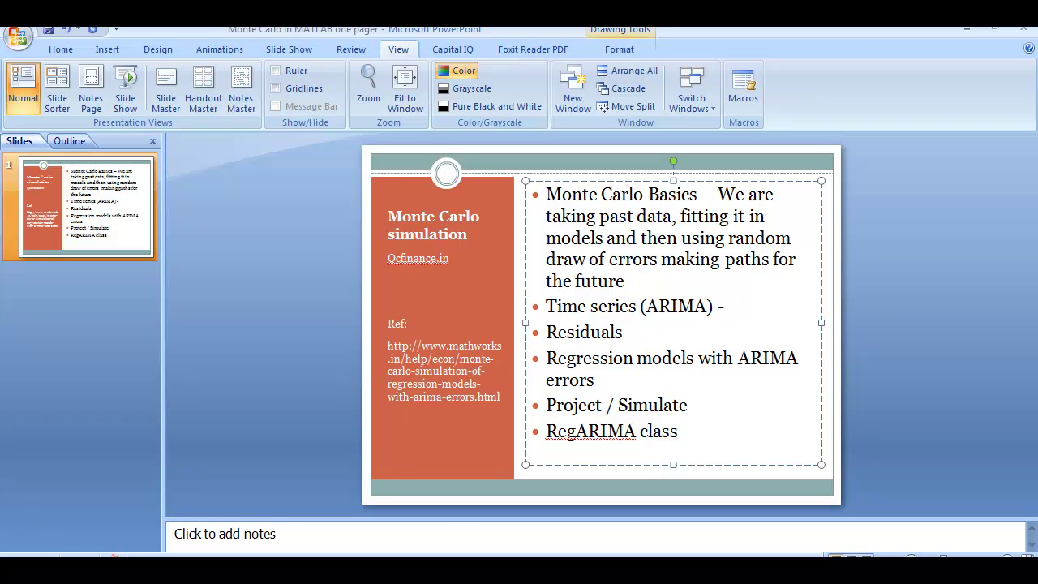
text(This is the model)
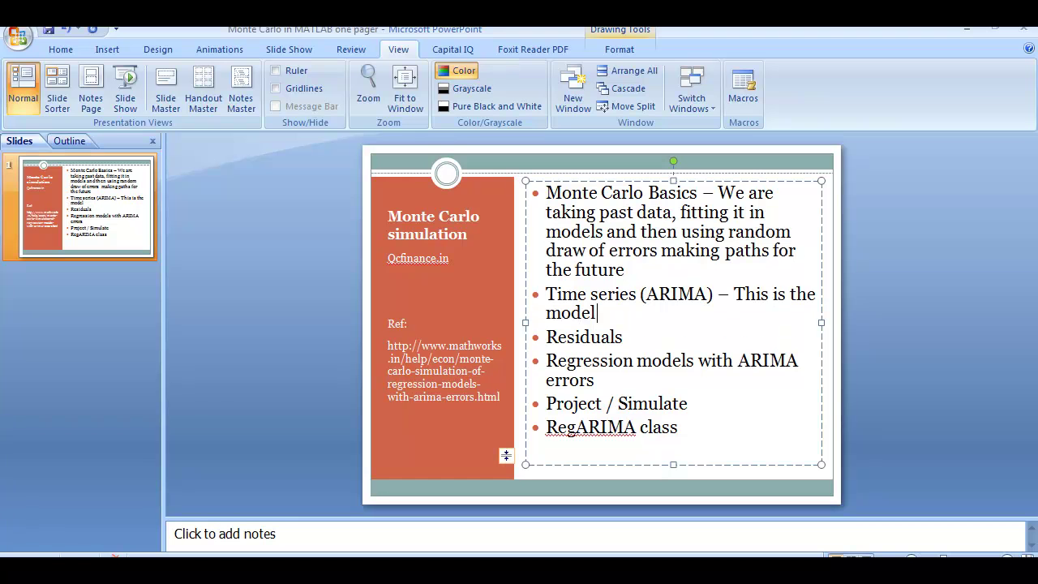
text( that we believe exp)
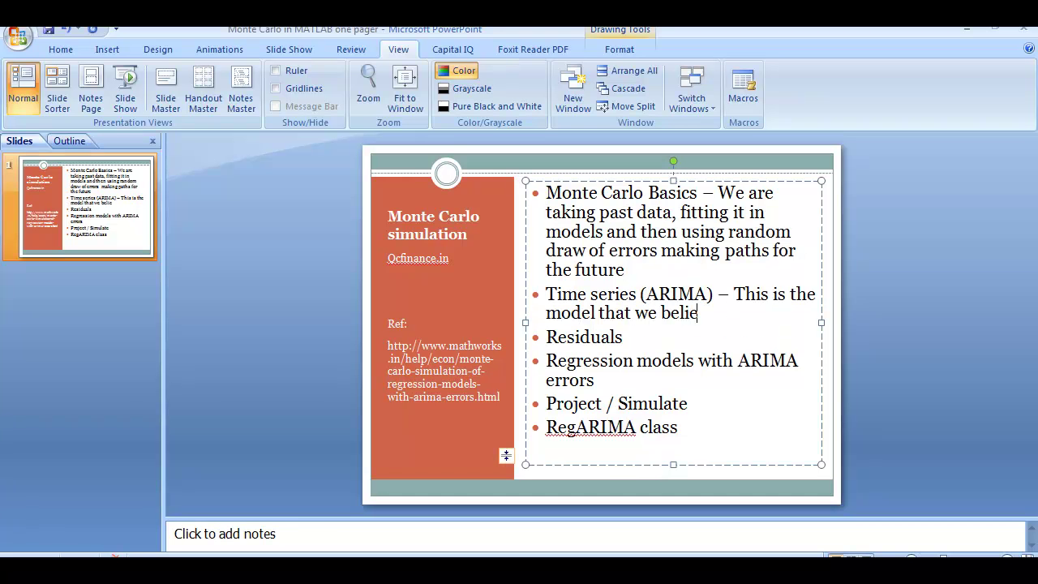
key(BackSpace)
text(z)
key(BackSpace)
text(plains the pheno)
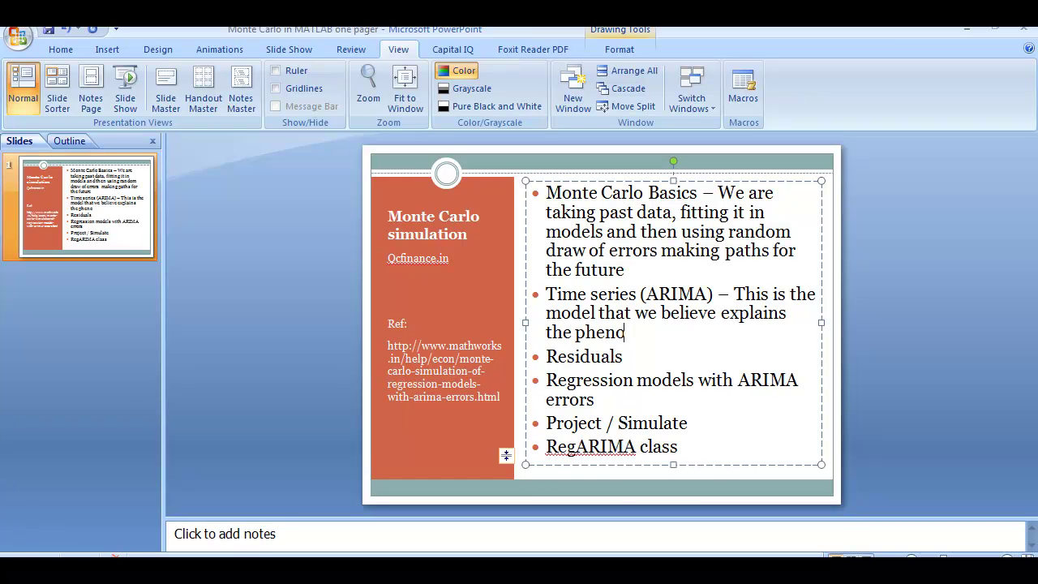
text(menon)
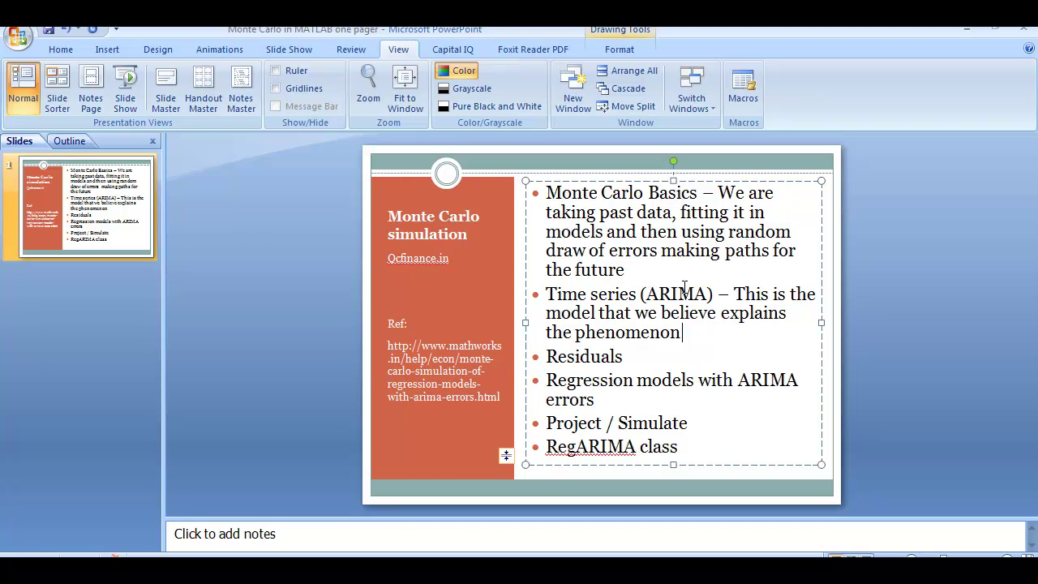
Add '- They come from a draw of the past values when we fit our model with the real values' to Residuals
key(Down)
text(- They come from a draw o)
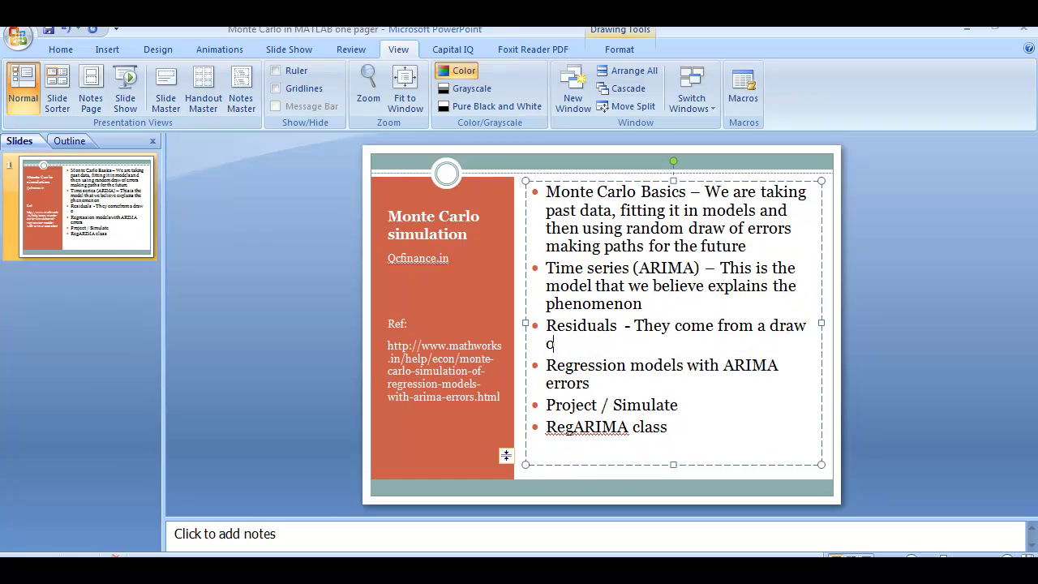
text(f the past value)
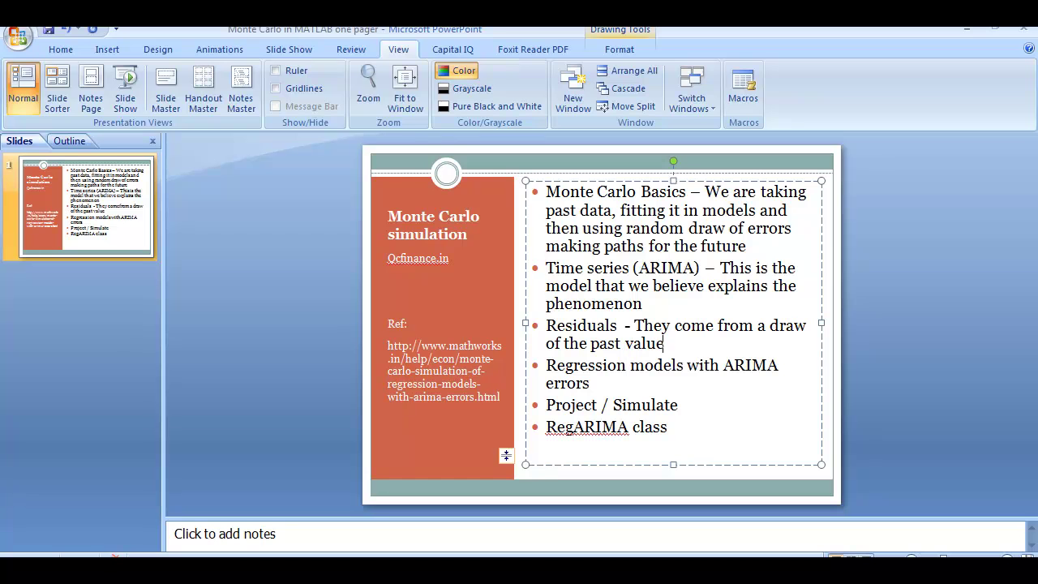
text(s when we f)
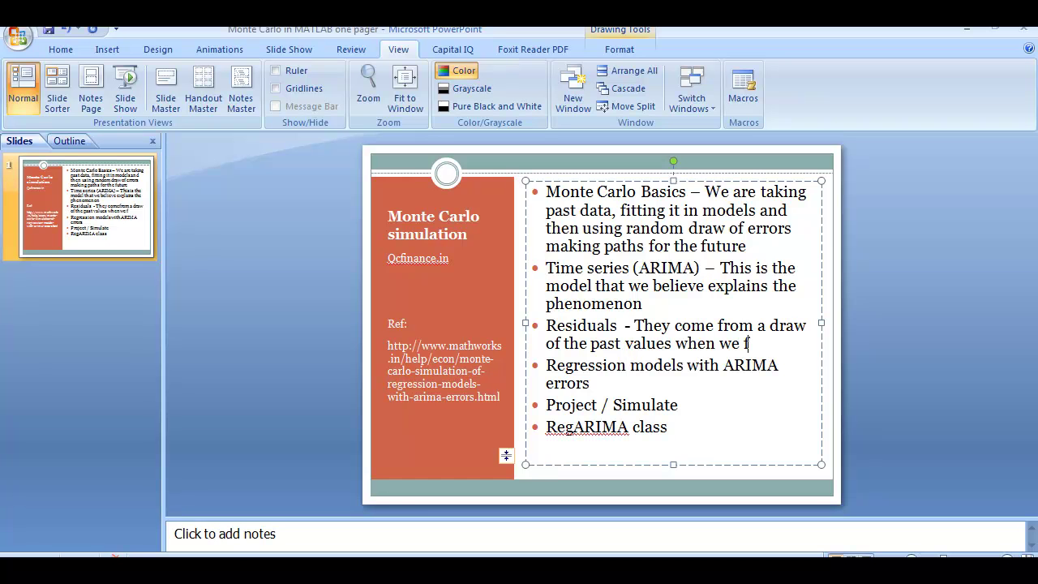
text(it our model with)
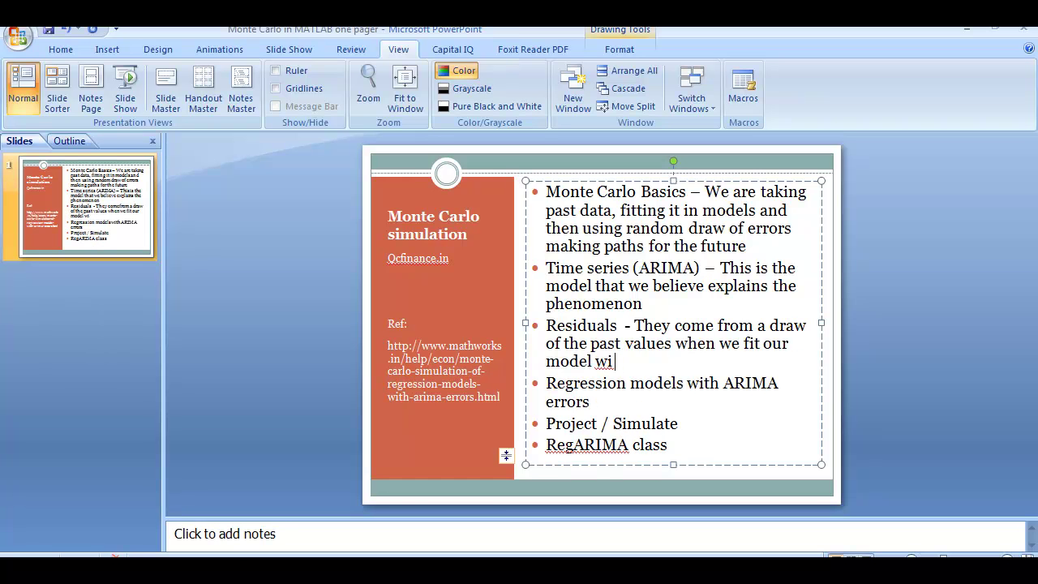
key(BackSpace)
key(BackSpace)
text(th the real values)
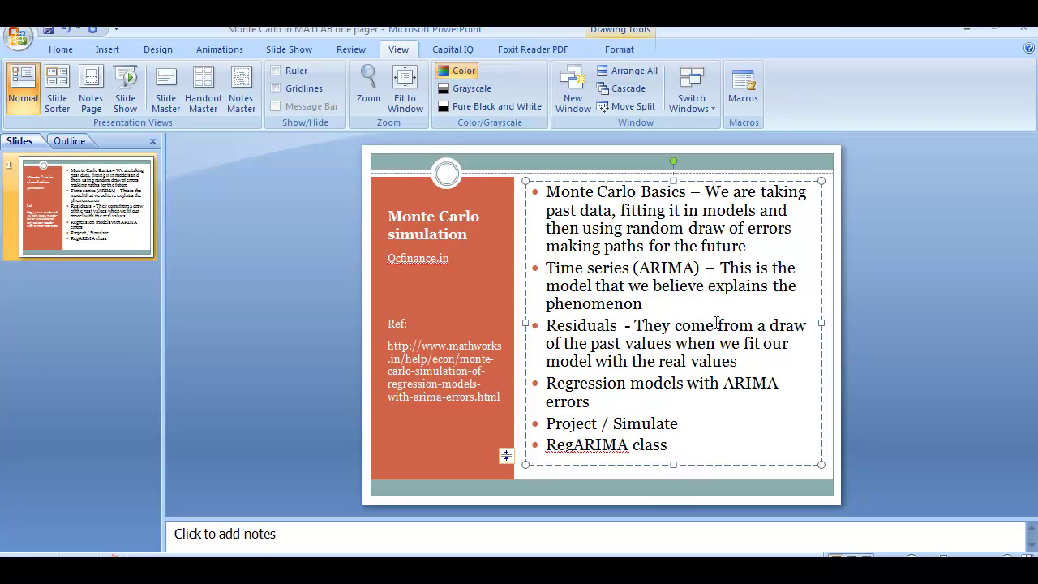
Move 'RegARIMA class' onto the regression bullet after 'errors -' and remove the empty line
drag(693, 443, 571, 451)
key(ctrl+c)
key(Delete)
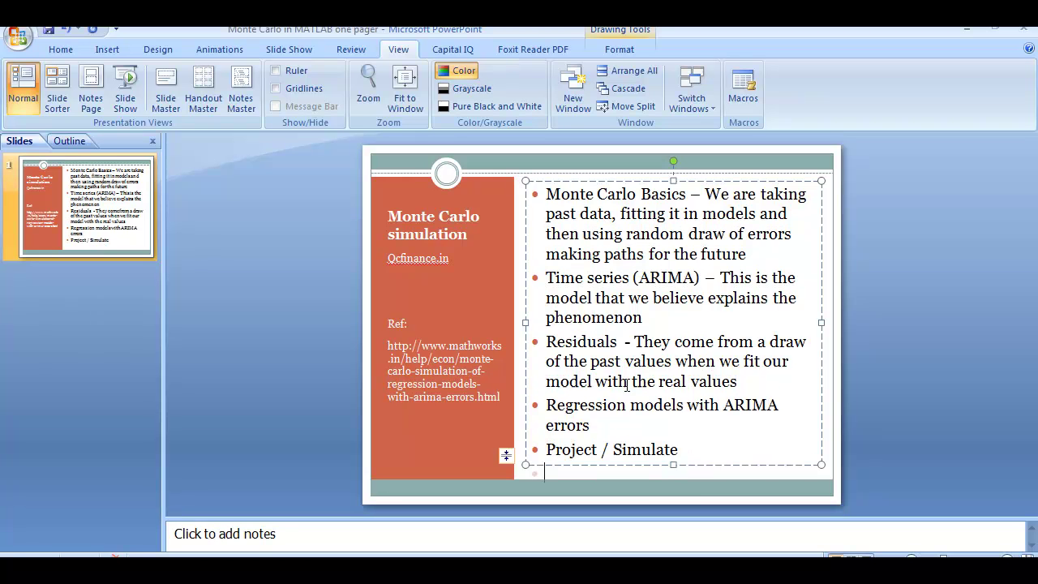
click(616, 425)
text(-)
key(ctrl+v)
key(Delete)
Extend Project / Simulate with 'commands execute the paths and gives you the output'
click(554, 449)
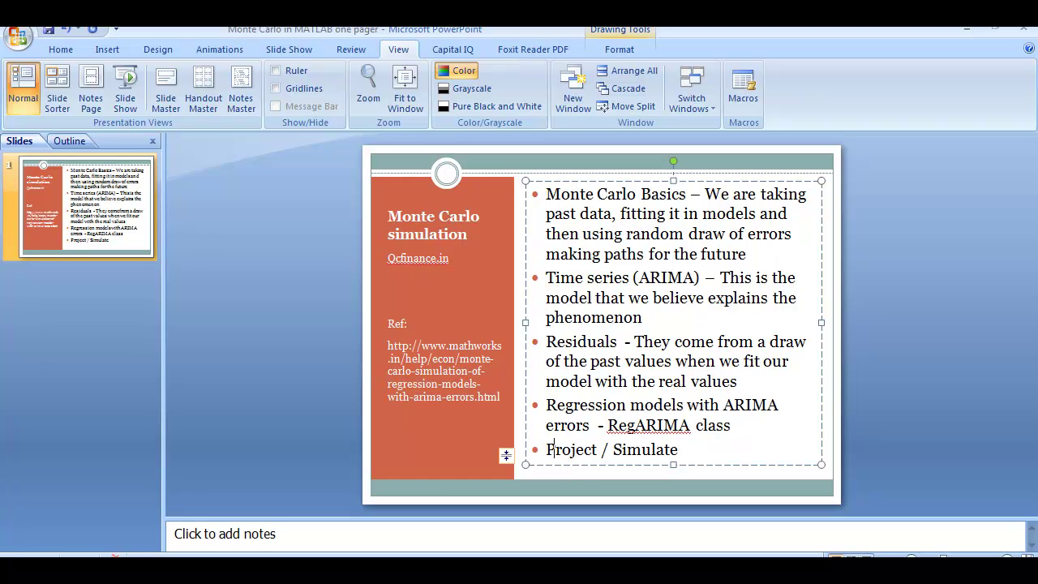
click(654, 449)
text(commands e)
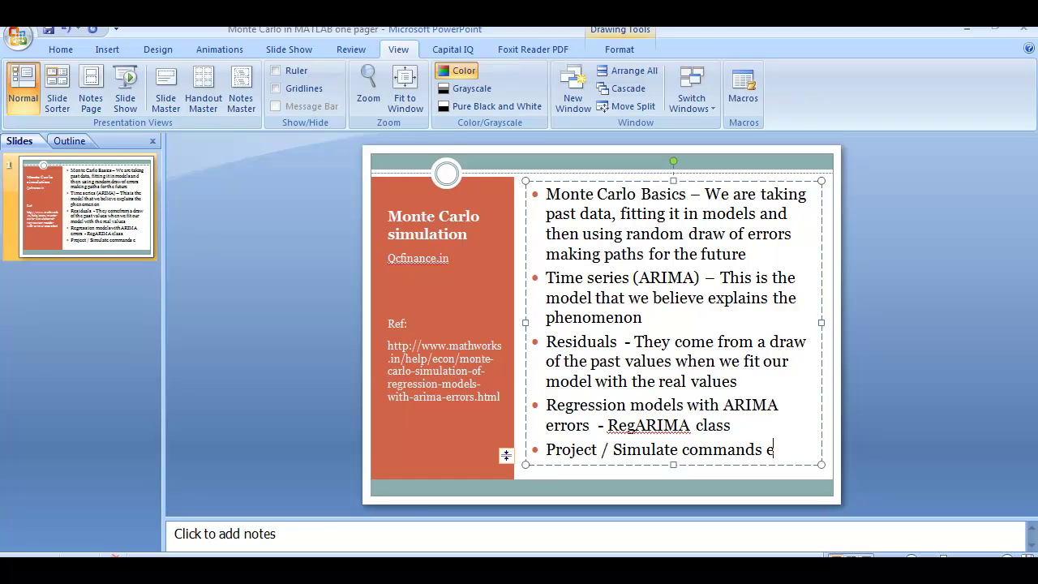
text(xecute the pat)
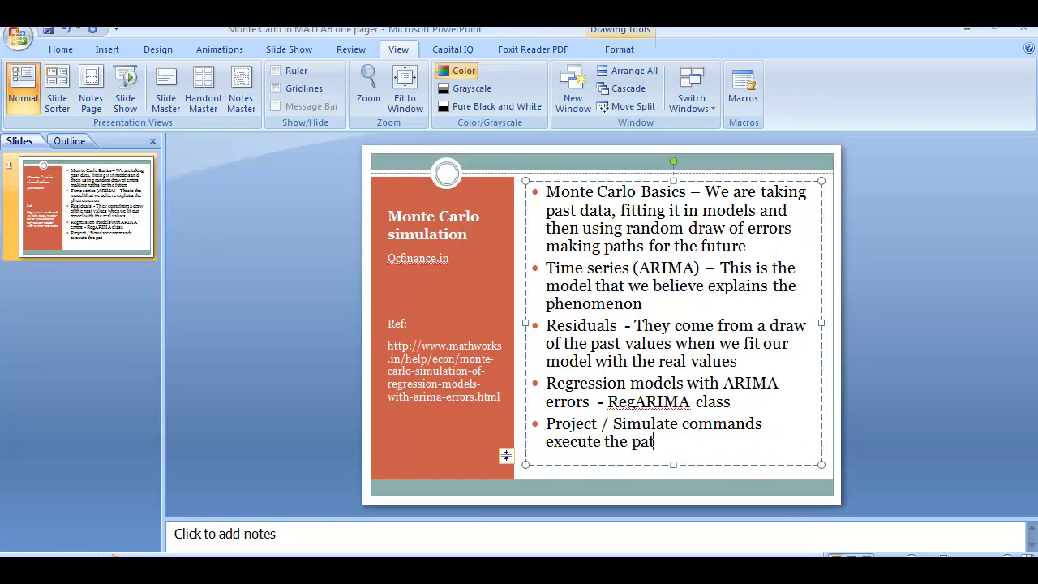
text(hs and give s you the output)
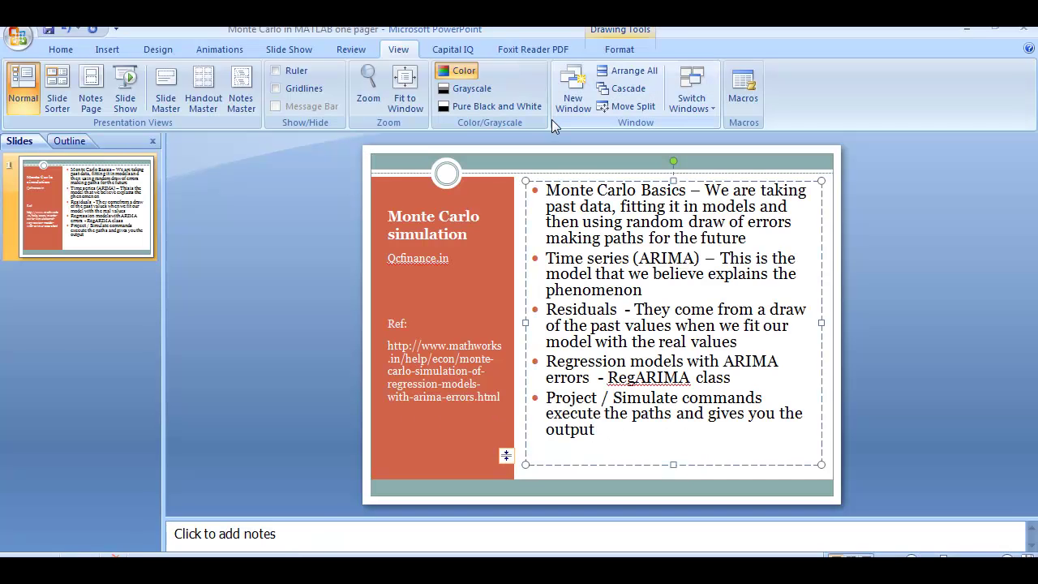
Replace 'simulation' in the slide title with 'Simulation in MATLAB'
click(391, 236)
key(Delete)
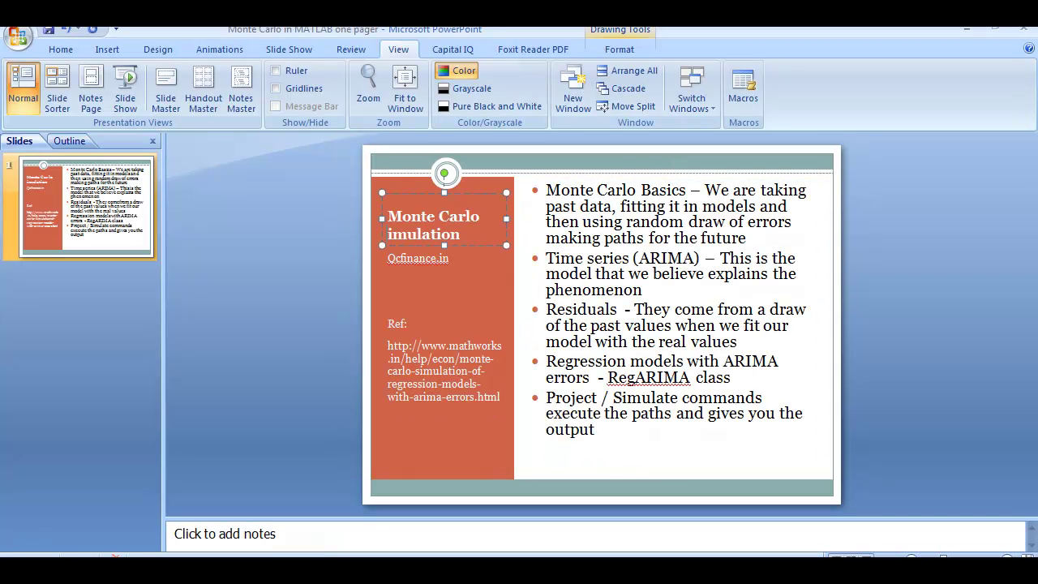
text(Simulation in MATLAB)
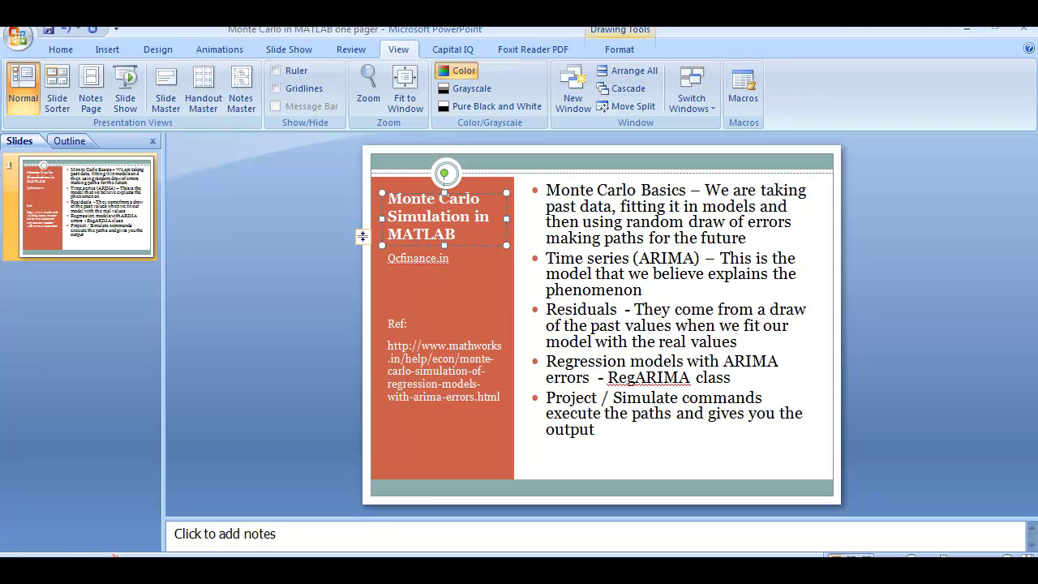
key(ctrl+Return)
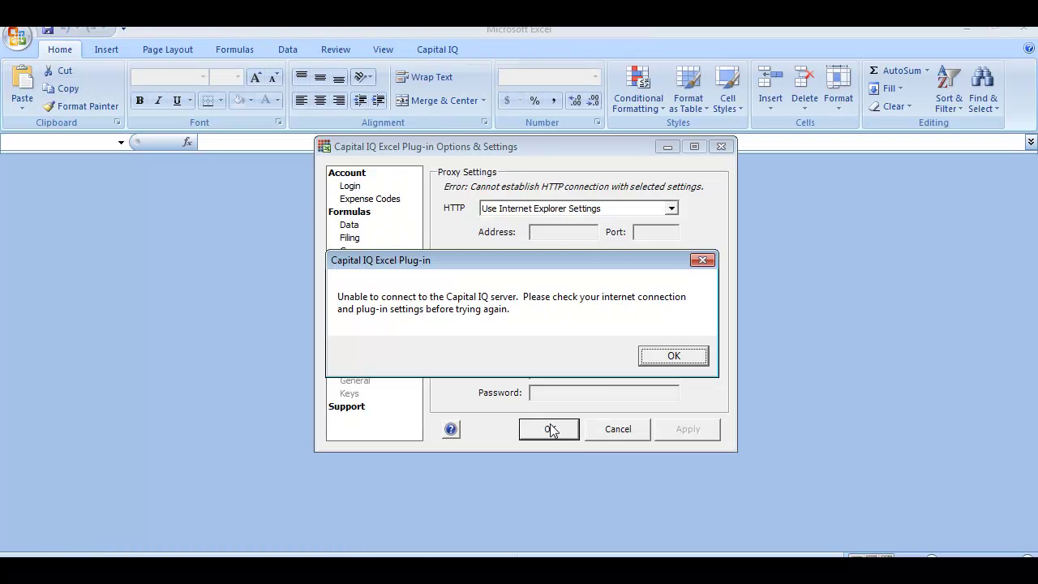
Close the Capital IQ connection error and the Capital IQ Excel Plug-in Options & Settings dialog
click(672, 358)
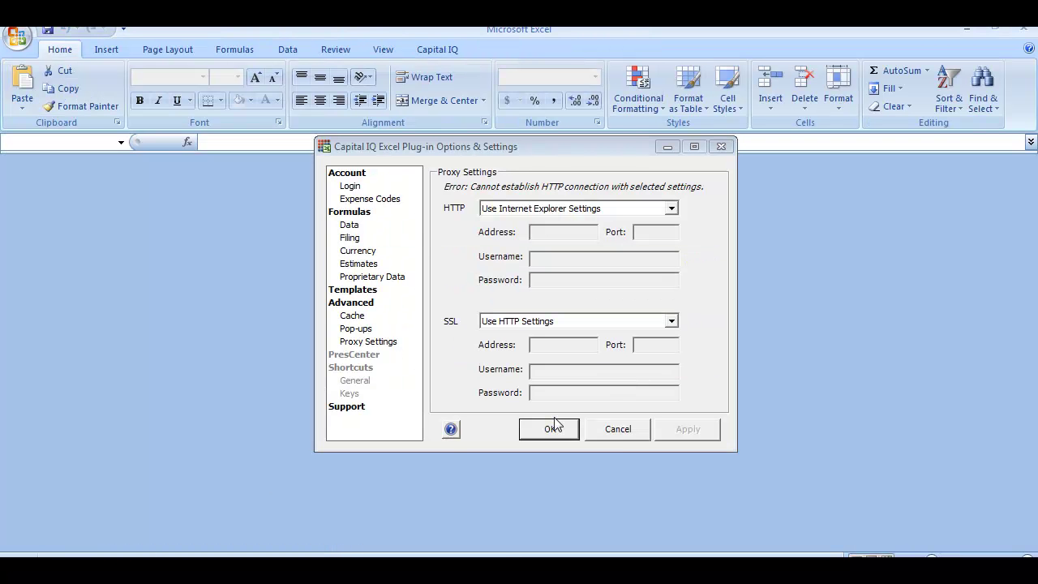
click(619, 431)
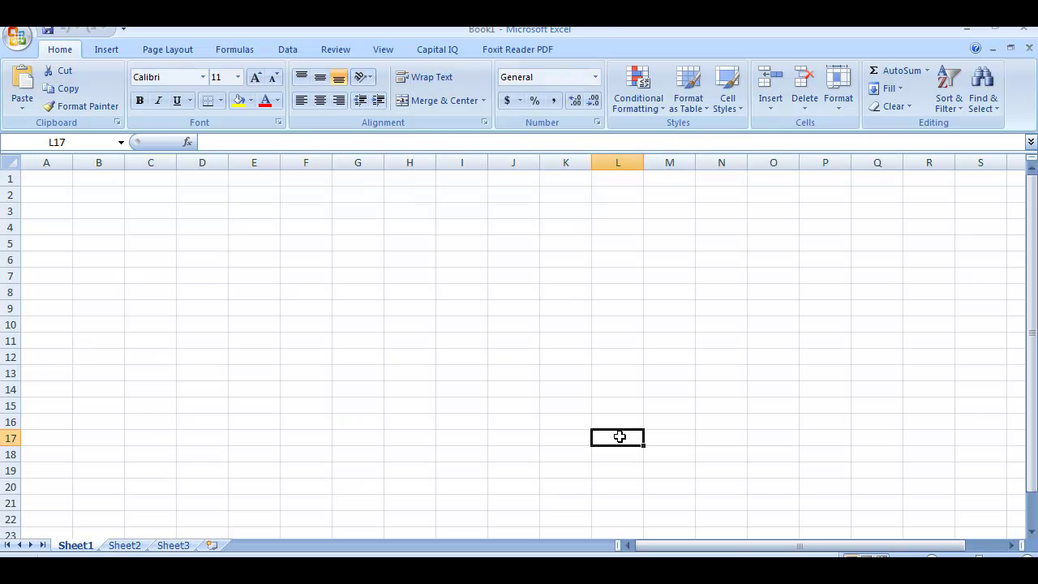
Type the heading 'Values' in cell C4
click(122, 229)
key(Right)
key(Right)
click(137, 240)
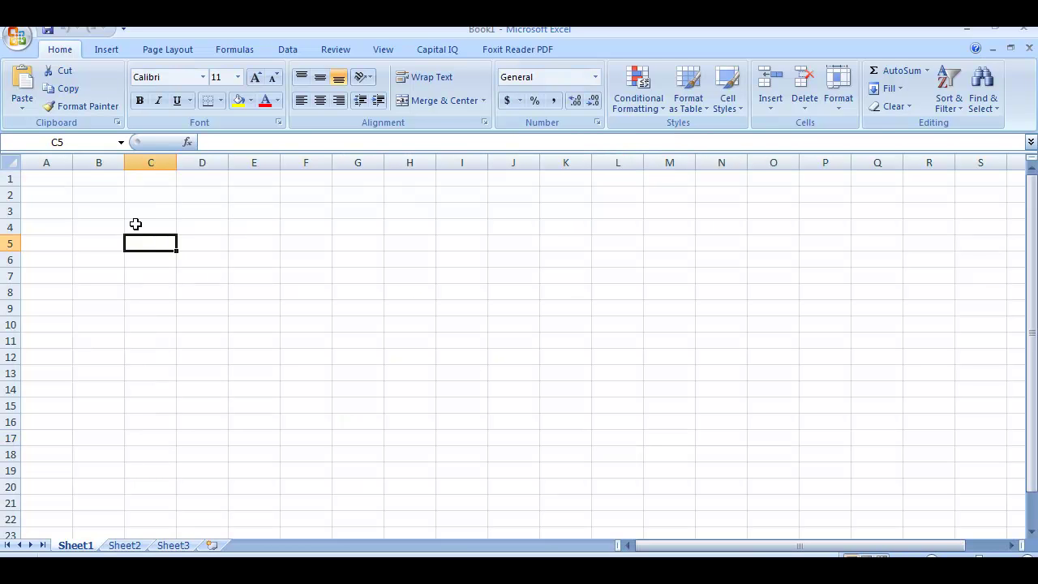
click(154, 232)
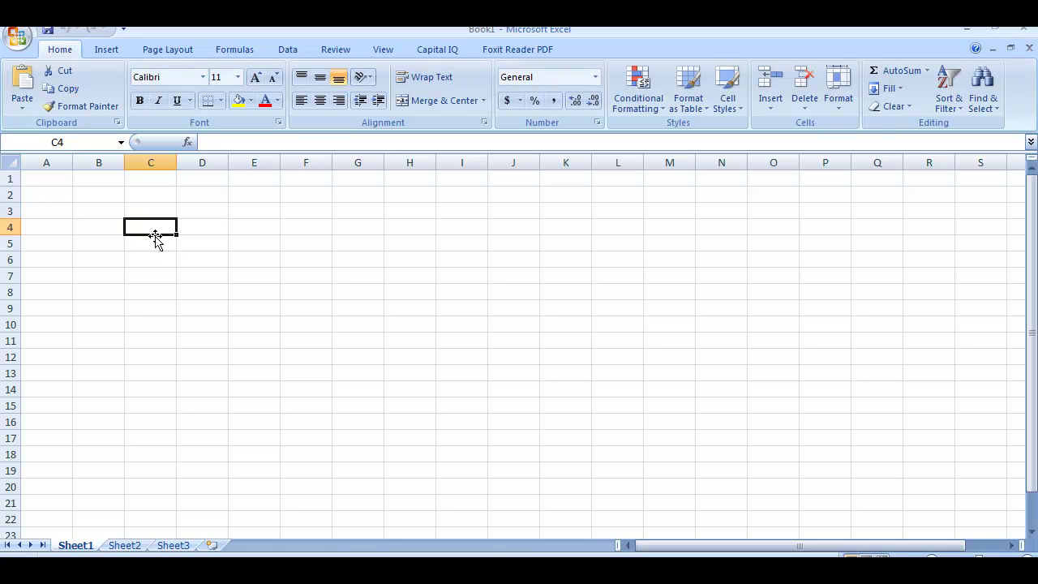
text(Values)
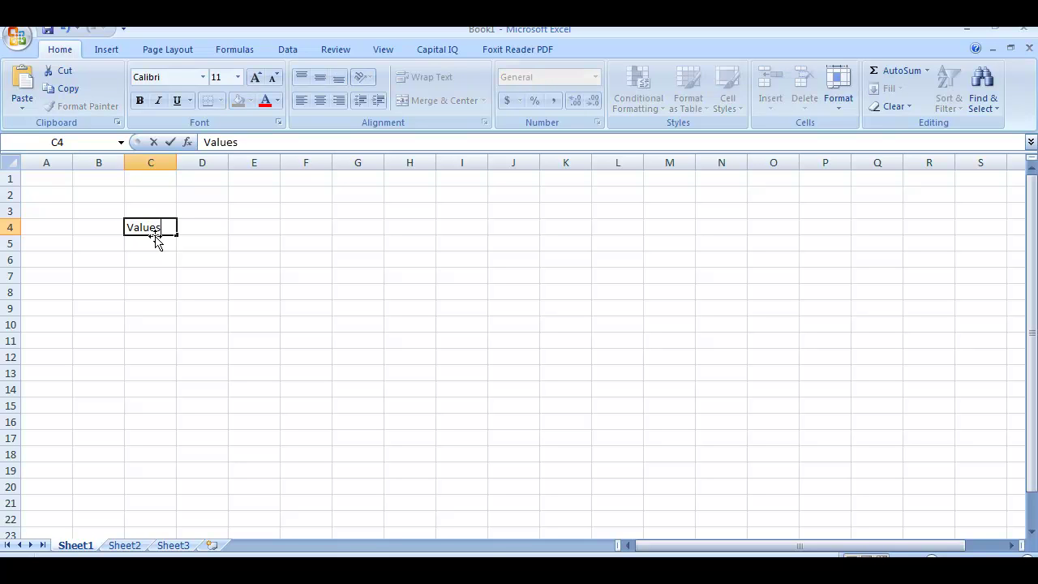
key(Return)
Enter the years 2004 and 2005 in cells B5 and B6
key(Left)
text(10)
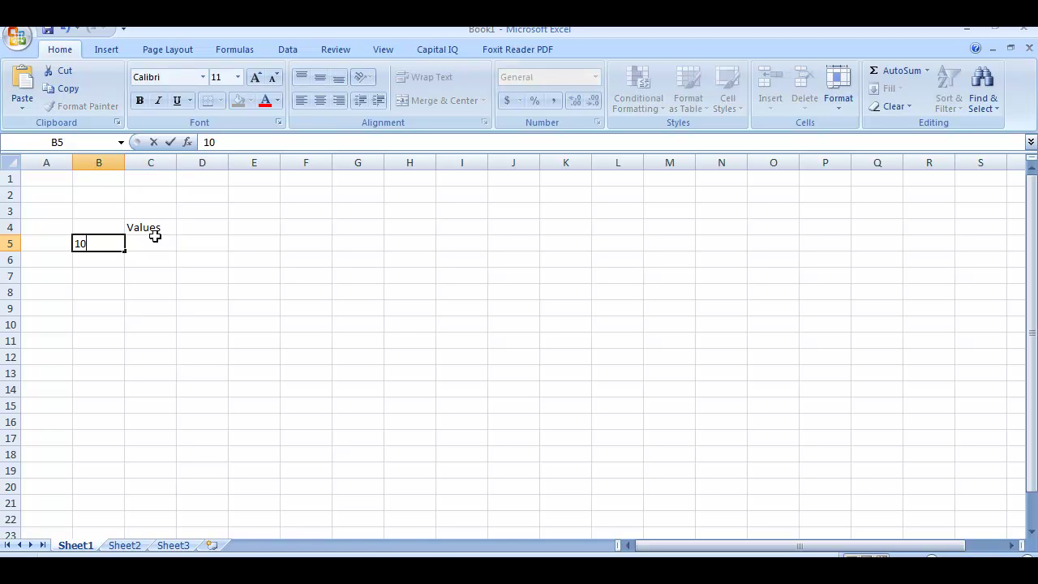
key(BackSpace)
key(BackSpace)
text(201)
key(BackSpace)
text(045)
key(BackSpace)
key(BackSpace)
key(BackSpace)
text(04)
key(Return)
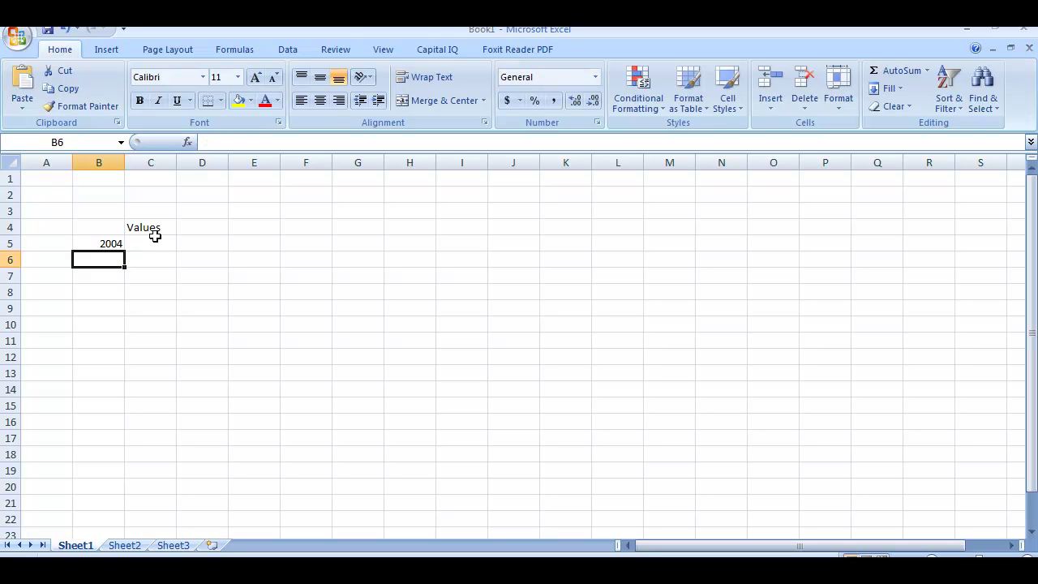
text(2005)
key(Return)
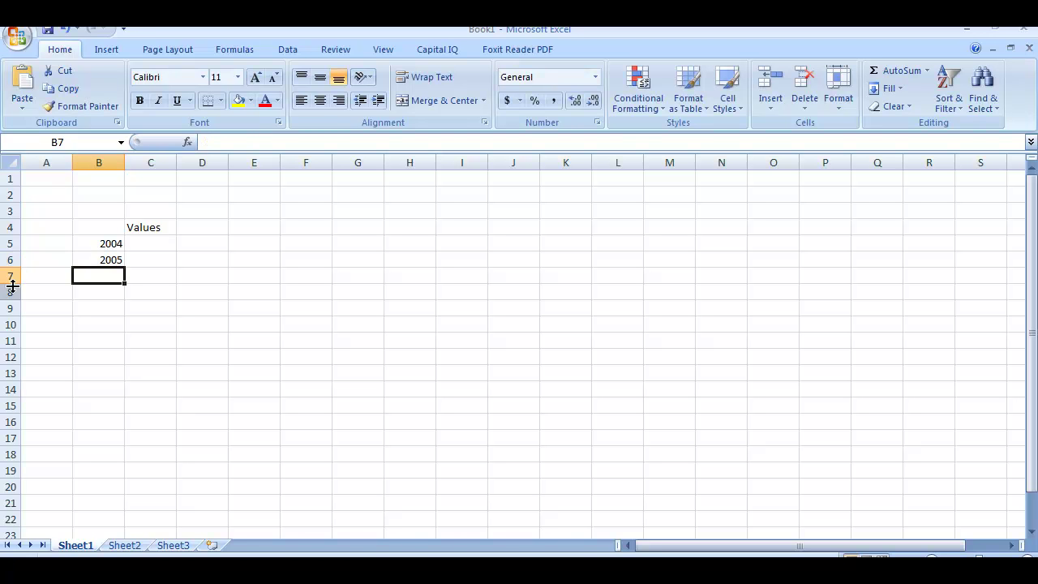
Fill the year series down to 2021 in B22 and color 2015–2021 red
drag(91, 247, 127, 527)
drag(108, 424, 102, 519)
click(266, 101)
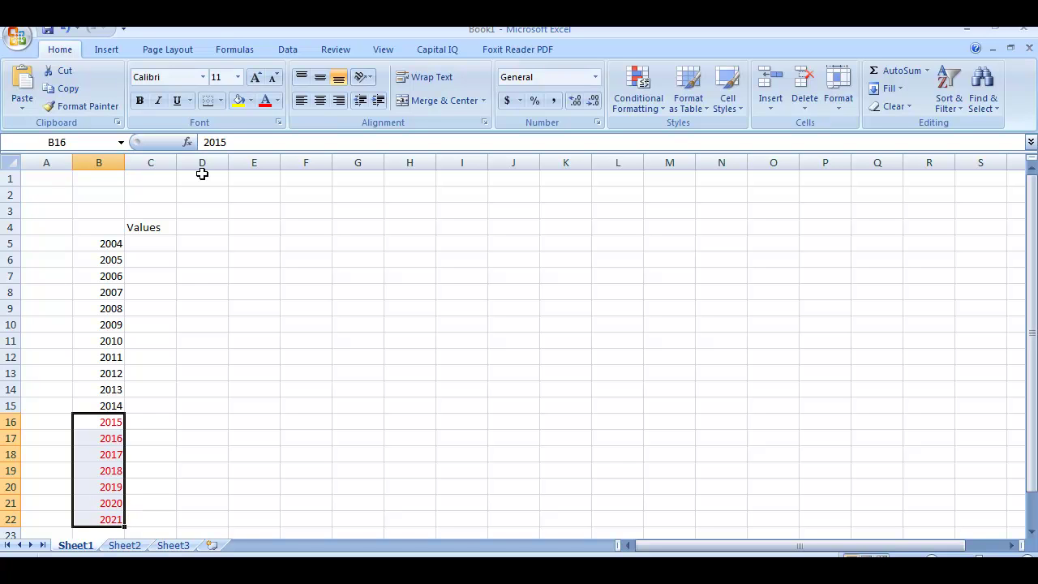
Enter the values 12, 13, 11, 5, 17, 19, 21, 23, 25, 26 and 29 down C5:C15
click(137, 280)
key(Up)
key(Up)
text(12)
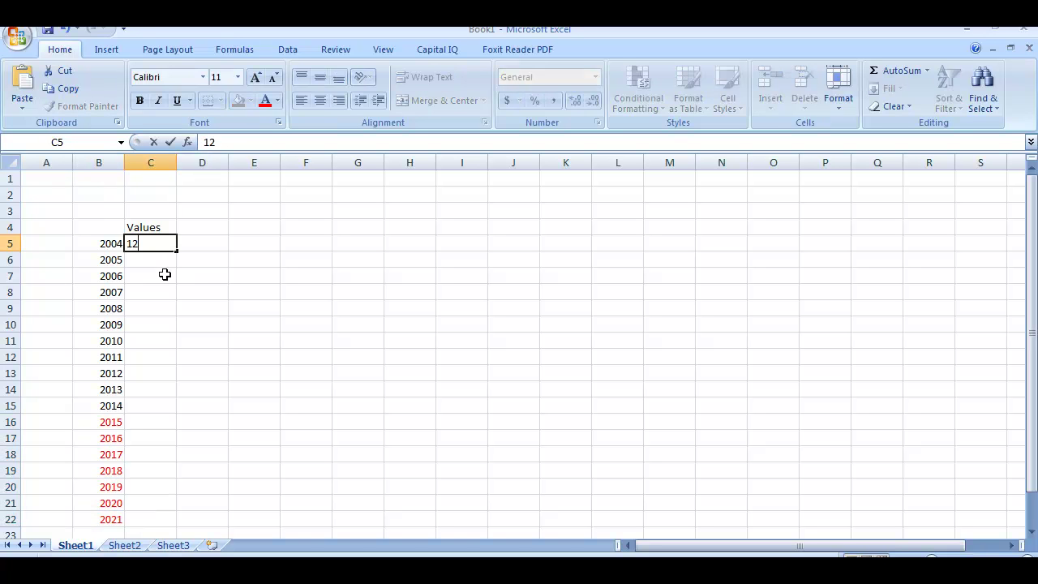
key(Return)
text(13)
key(Return)
text(11)
key(Return)
text(5)
key(Return)
text(17)
key(Return)
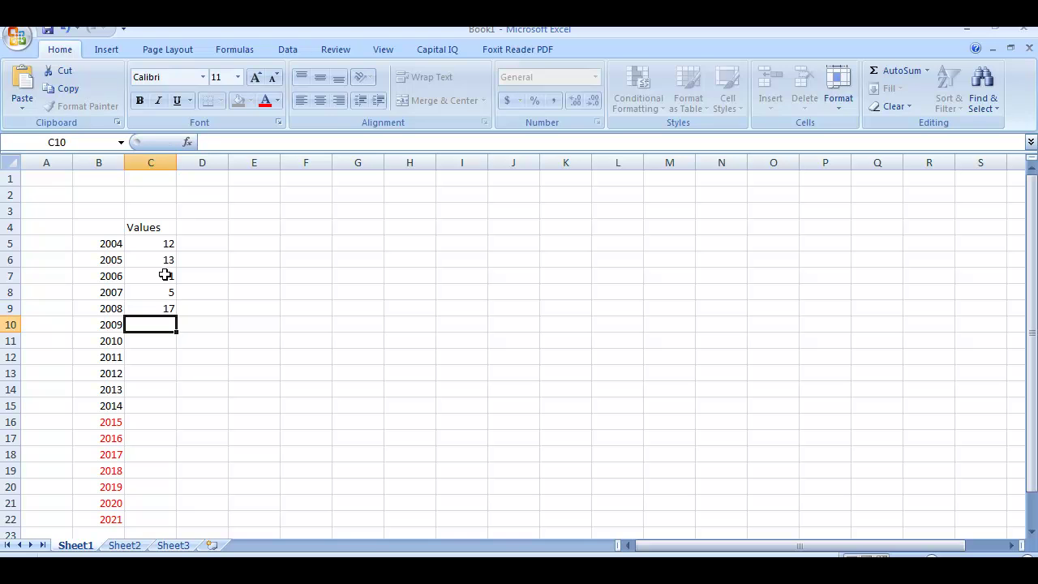
text(19)
key(Return)
text(21)
key(Return)
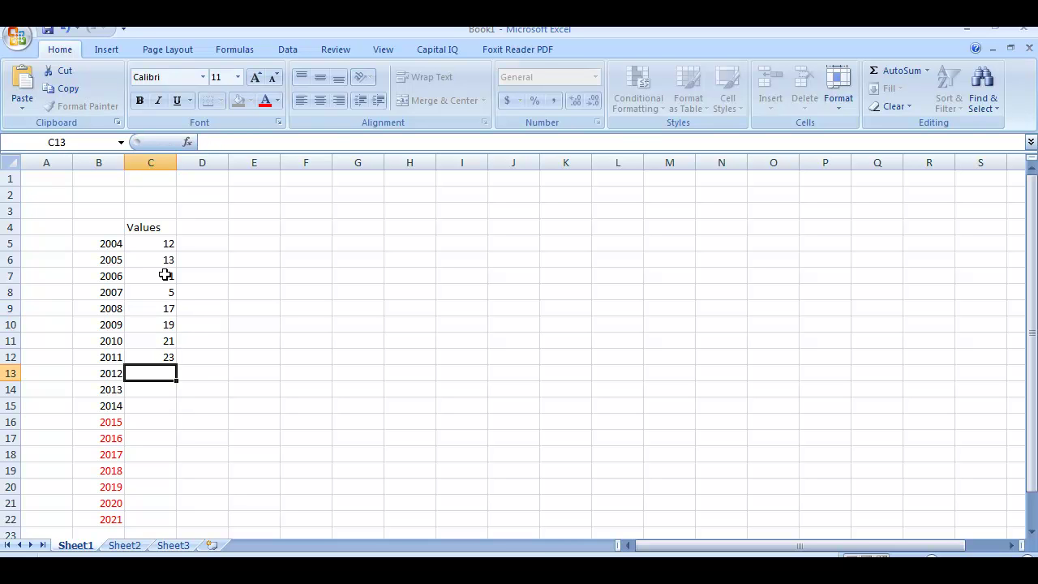
text(23)
key(Return)
text(25)
key(Return)
text(26)
key(Return)
text(29)
key(Return)
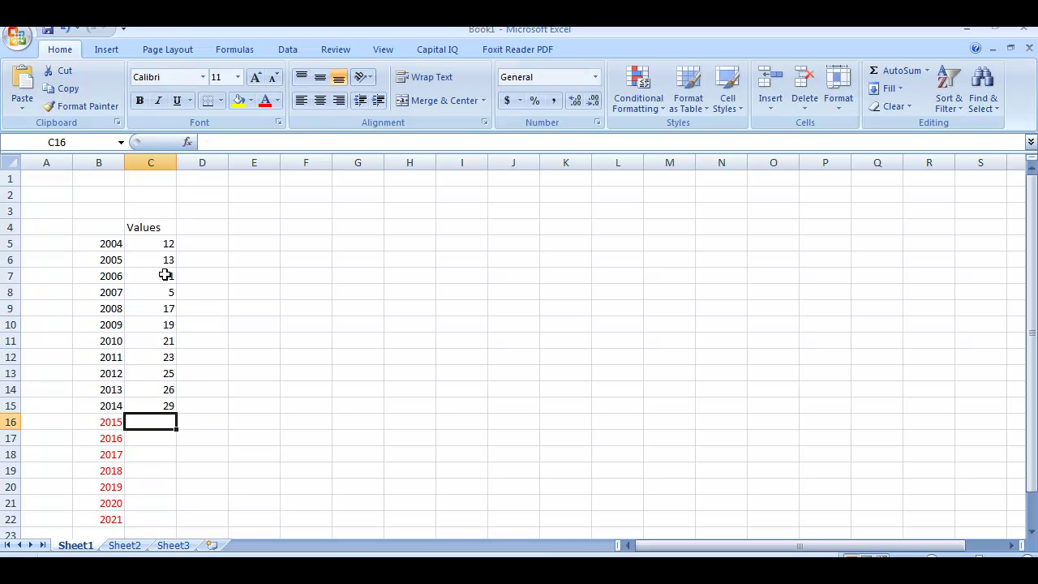
text(3)
key(BackSpace)
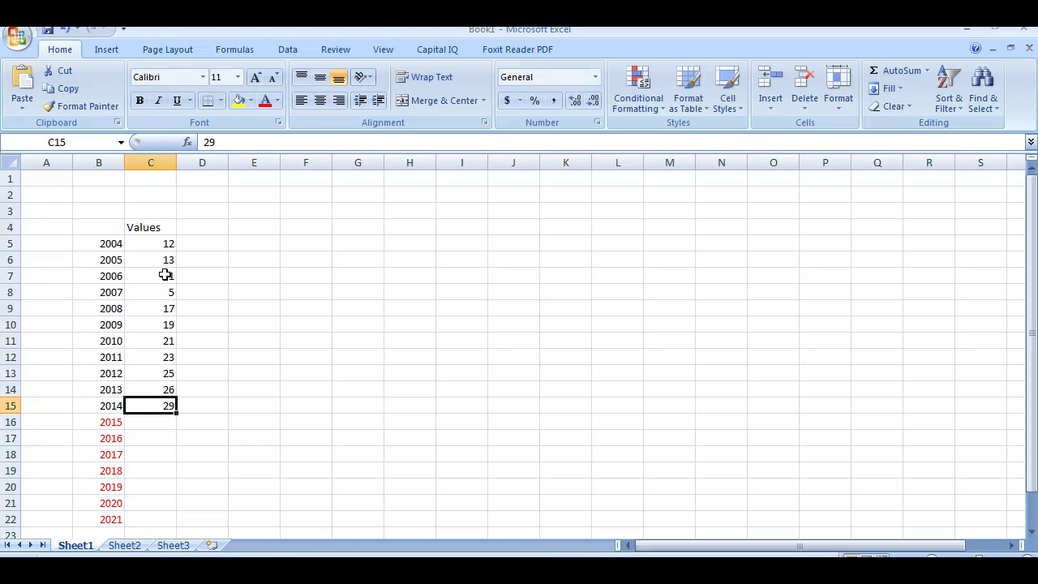
Correct the 2006 and 2007 values in C7 and C8 to 14 and 15
click(165, 289)
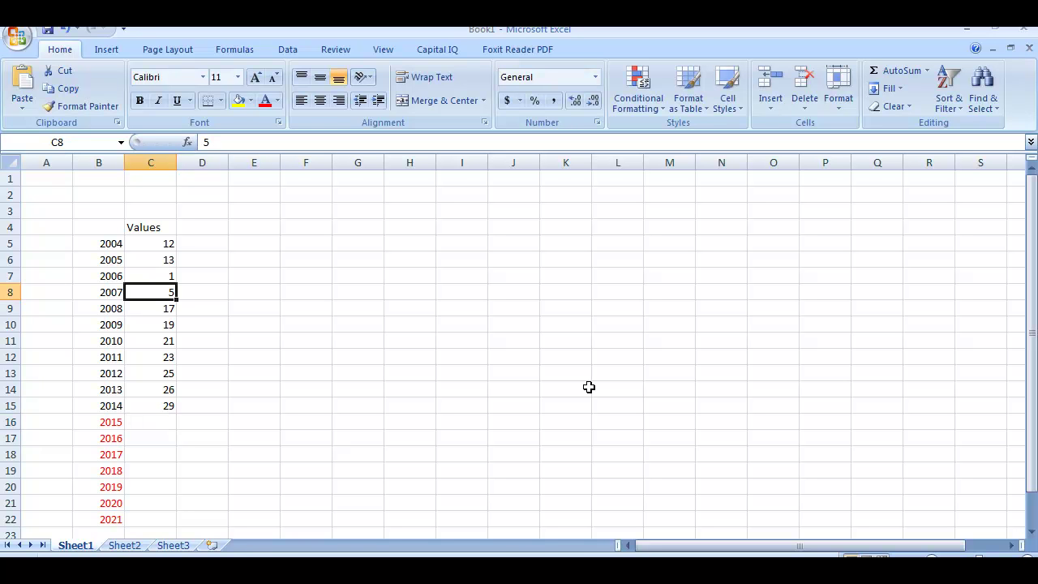
key(Up)
text(14)
key(Return)
text(15)
key(Return)
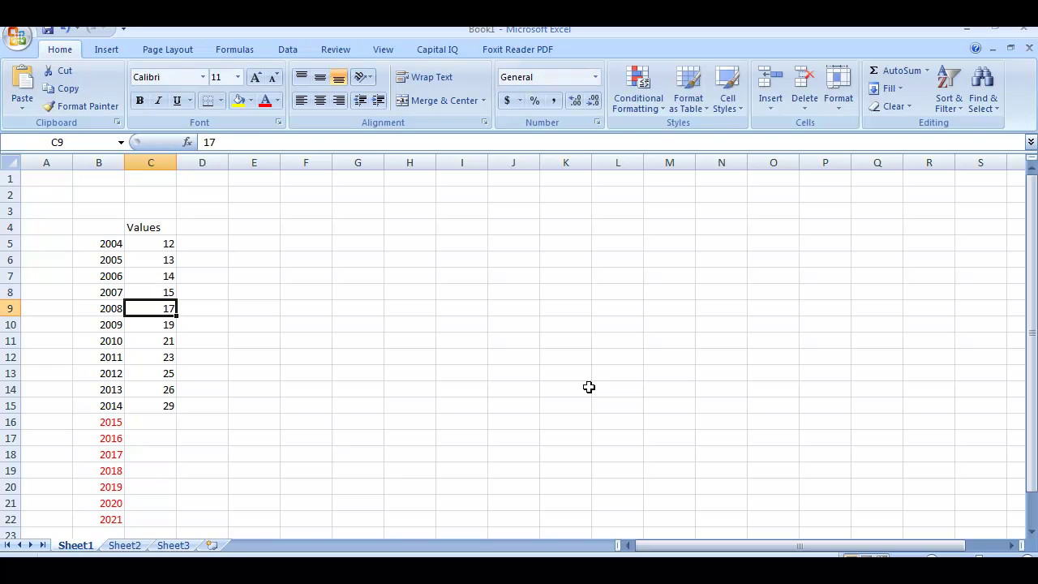
Shade the 2004–2014 block B5:C15 with yellow fill
click(352, 472)
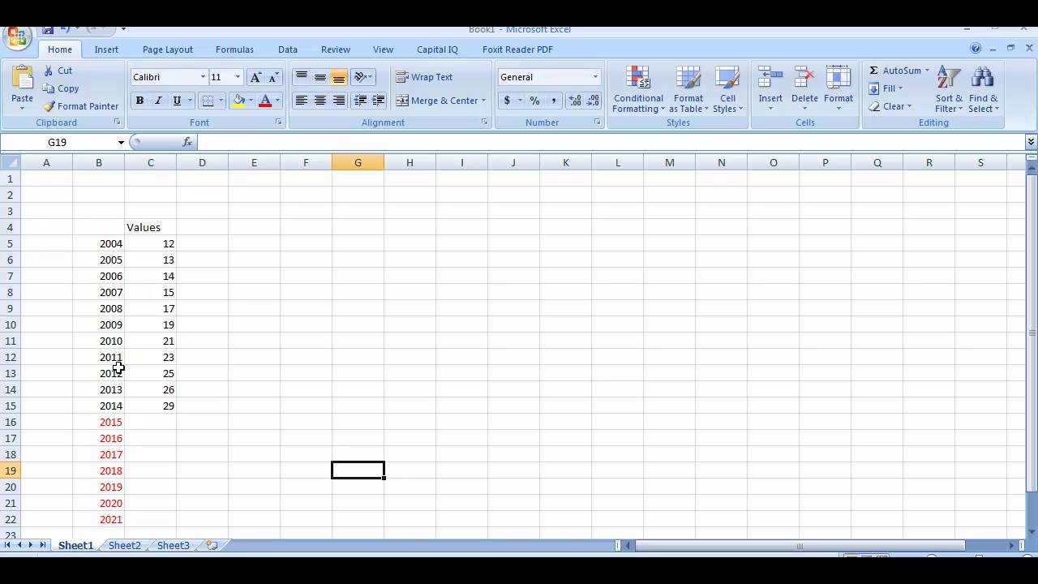
drag(111, 244, 169, 406)
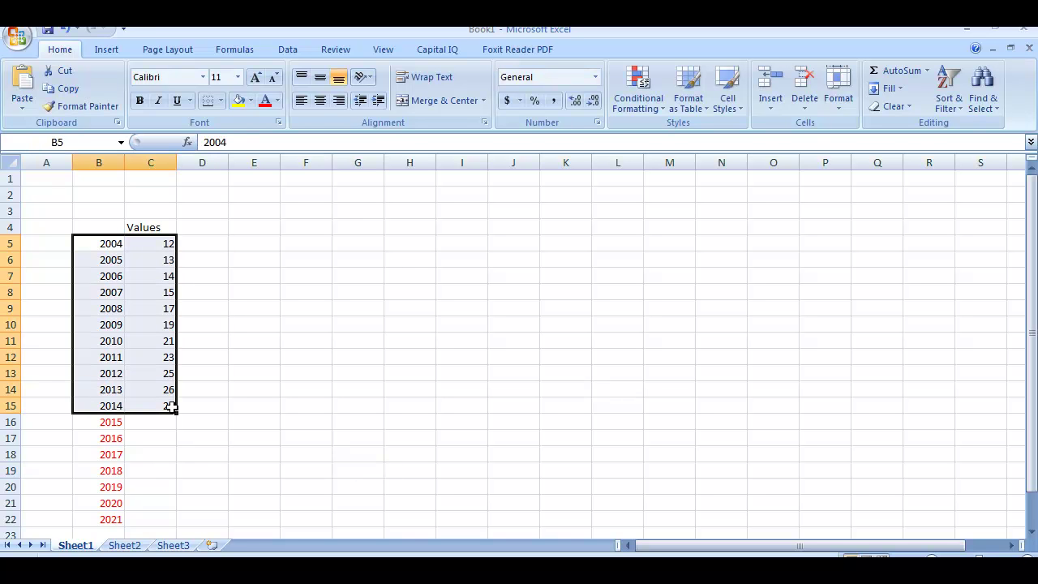
click(239, 100)
click(307, 312)
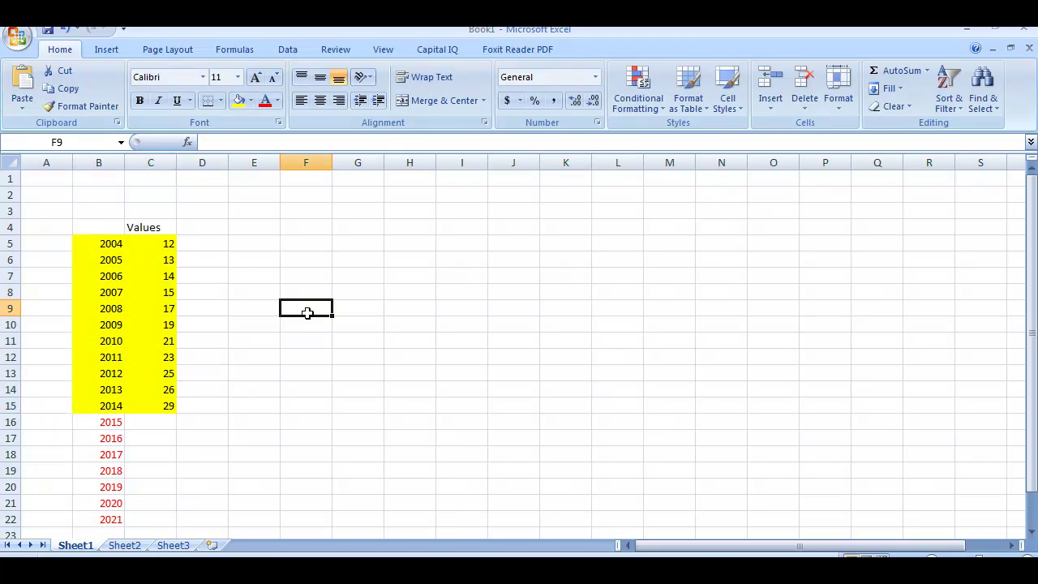
Enter the note 'Arima would run on the green part' in F9, fixing the 'paart' typo
text(Arima wou)
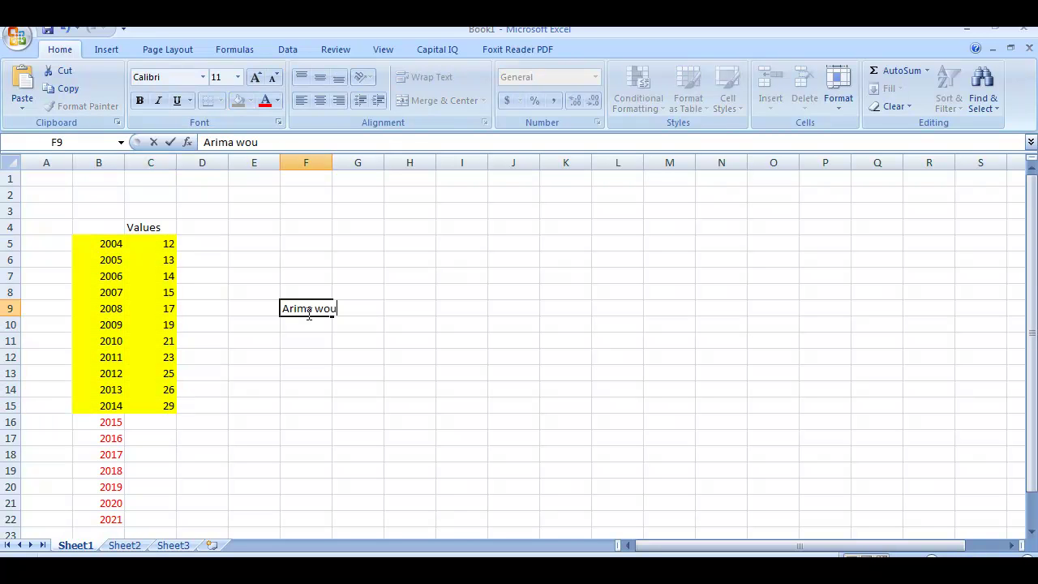
text(ld run on the f)
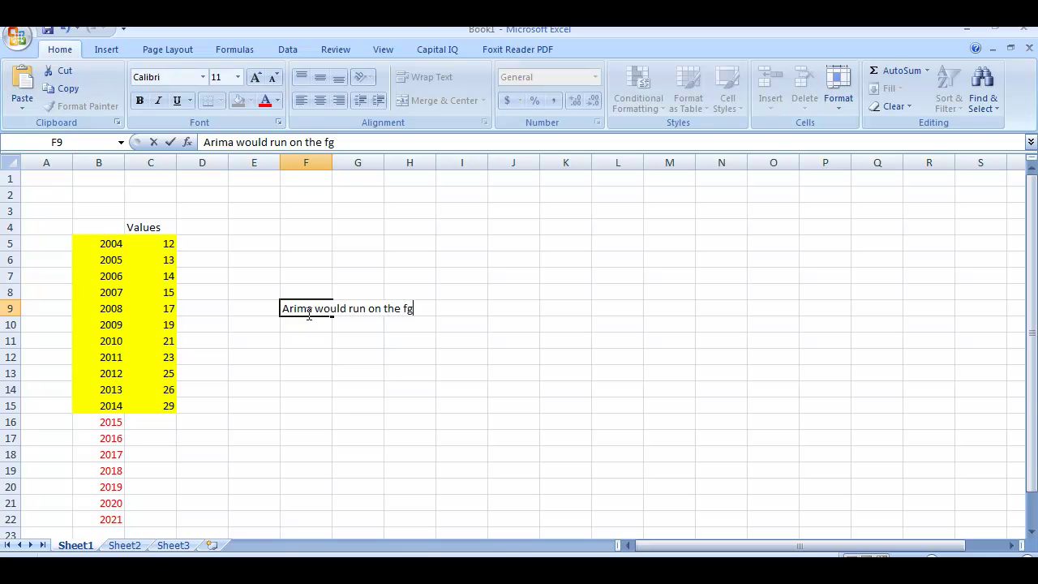
key(BackSpace)
text(green paart)
key(Return)
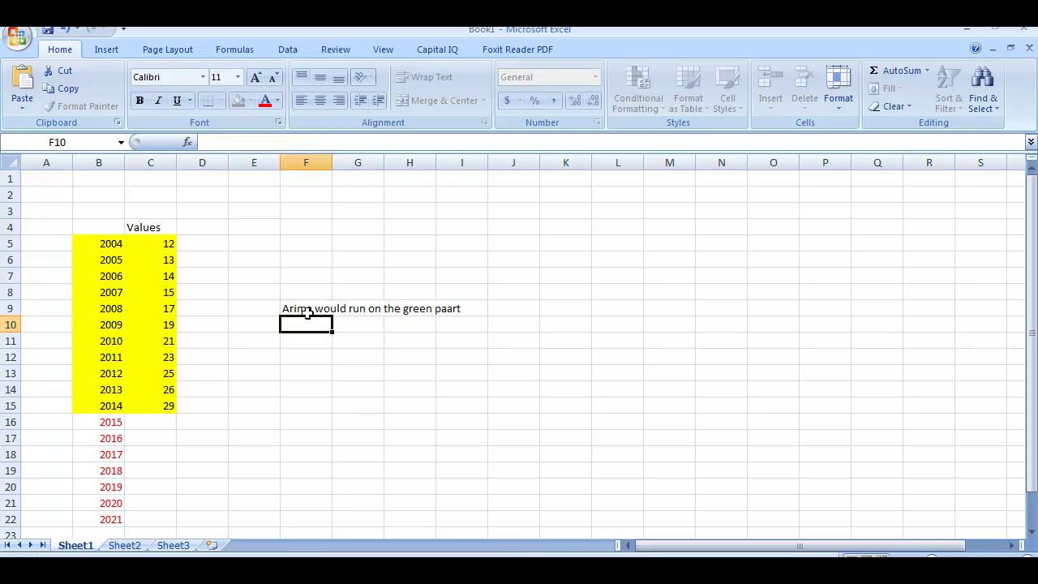
click(308, 312)
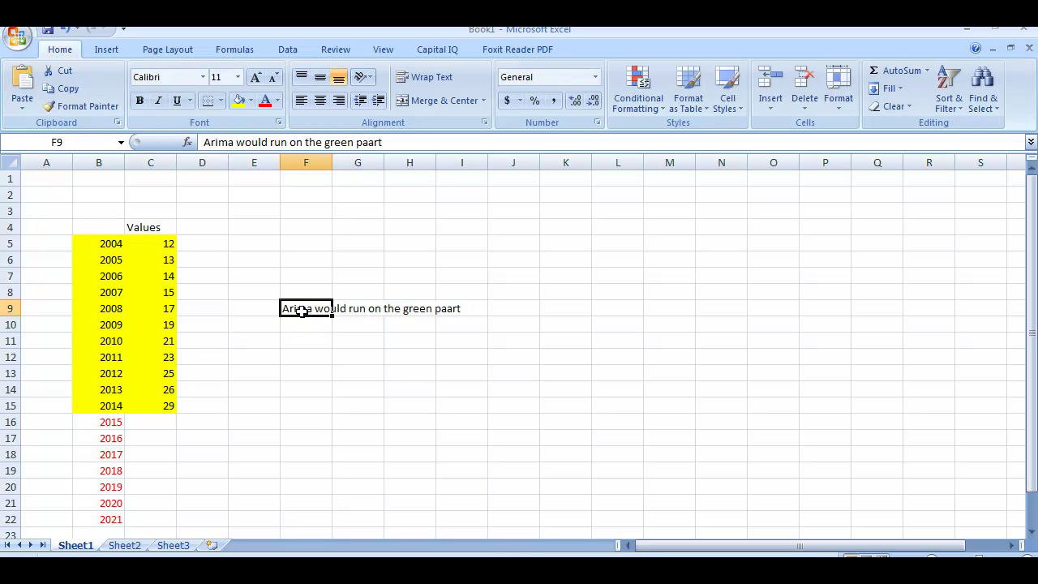
click(374, 142)
key(BackSpace)
key(Return)
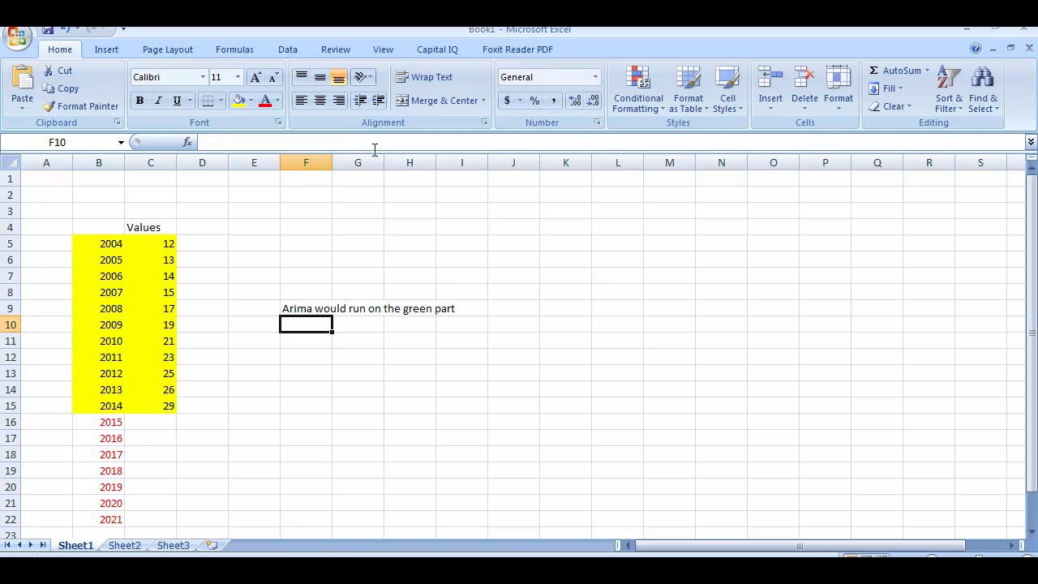
Enter the note 'Lag + Error + MA' in F11
key(Return)
text(Lag + E)
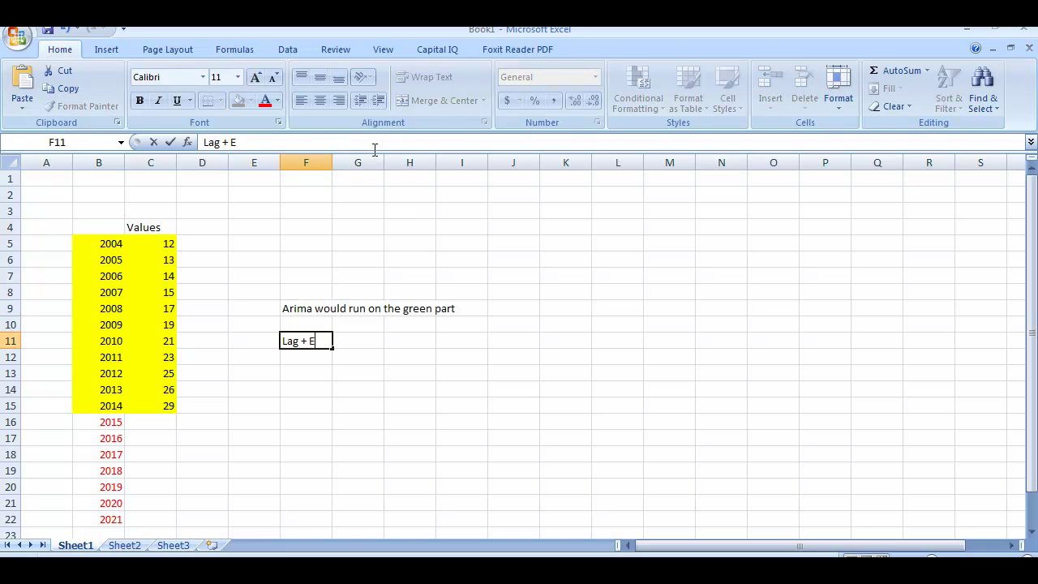
text(rror _)
key(BackSpace)
text(+_ M)
key(BackSpace)
key(BackSpace)
key(BackSpace)
text(MA)
key(BackSpace)
text(A)
key(Return)
key(Down)
key(Down)
key(Down)
key(Down)
Select the 2015–2021 rows, B16:C22
key(Left)
key(Left)
key(Left)
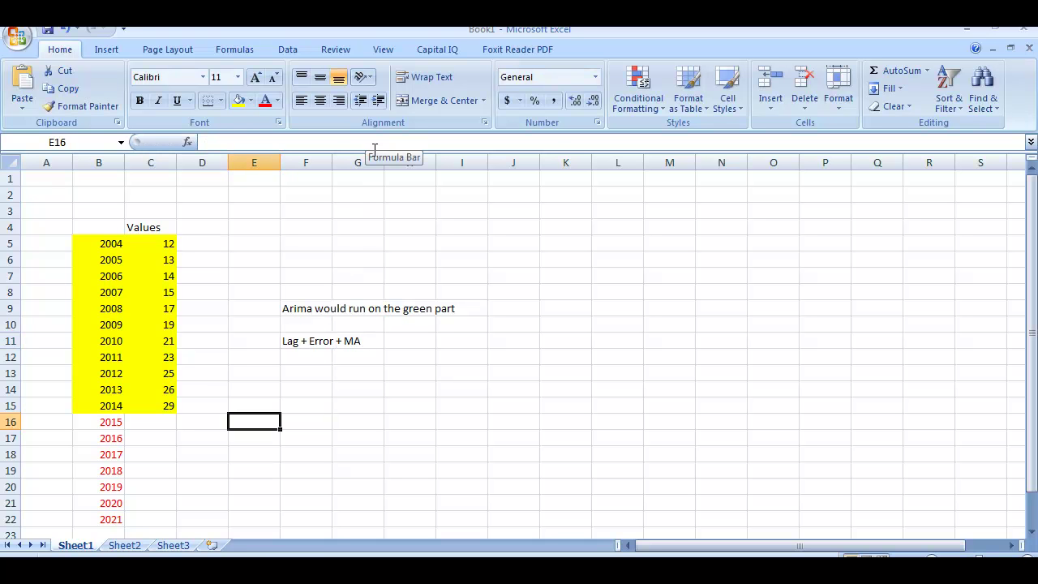
key(Left)
key(shift+Right)
key(shift+Down)
key(shift+Down)
key(shift+Down)
key(shift+Down)
key(shift+Down)
key(shift+Down)
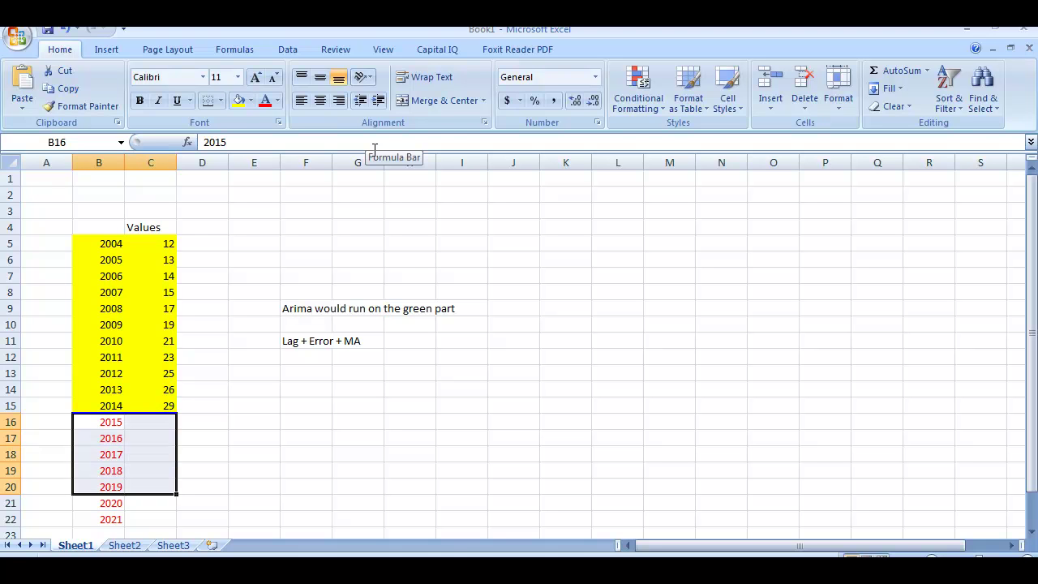
Fill B16:C22 green and add the note 'Green is your projected values' in F17
click(251, 100)
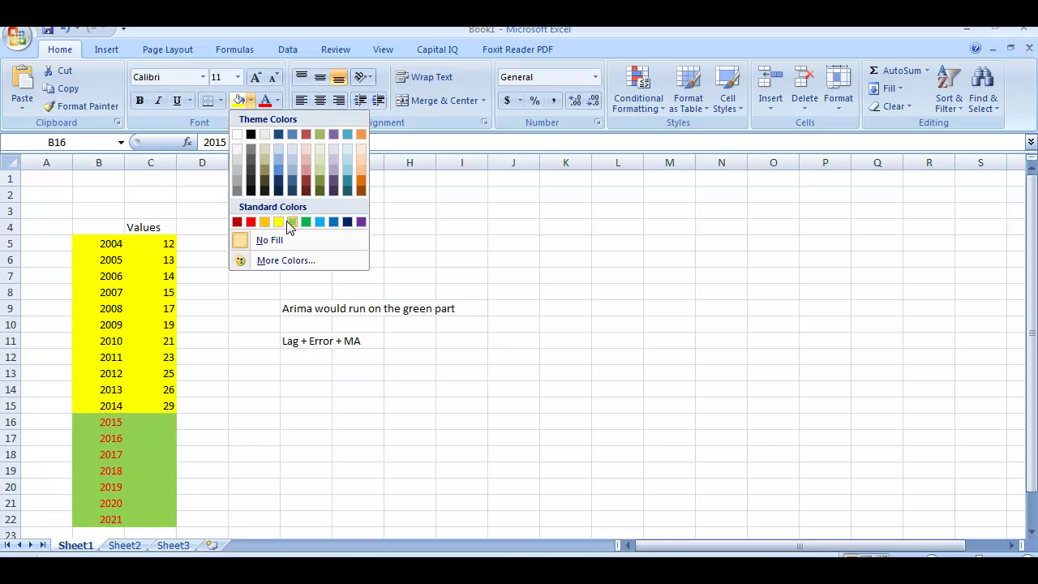
click(288, 223)
click(299, 431)
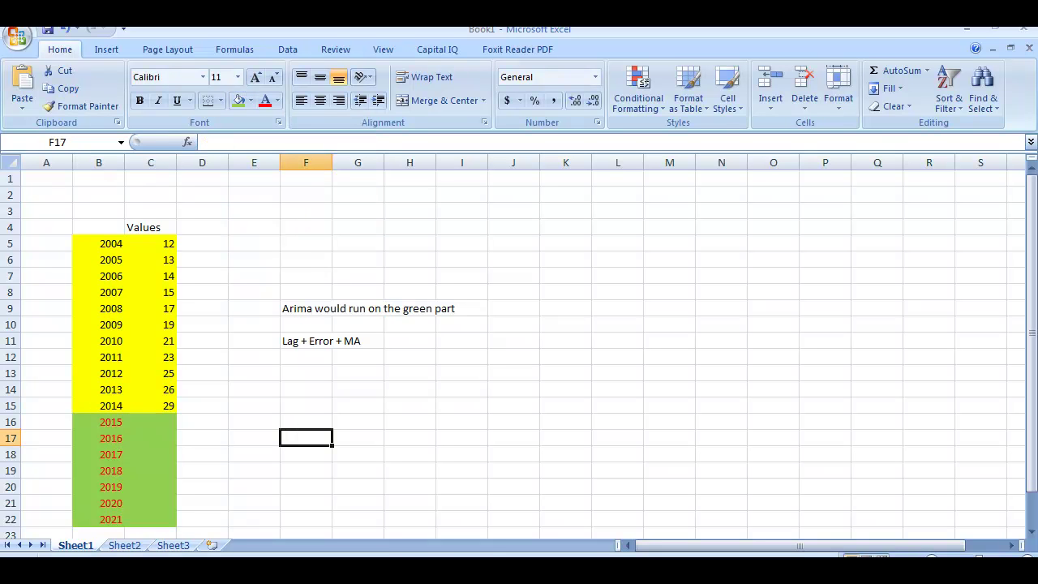
text(Green is y)
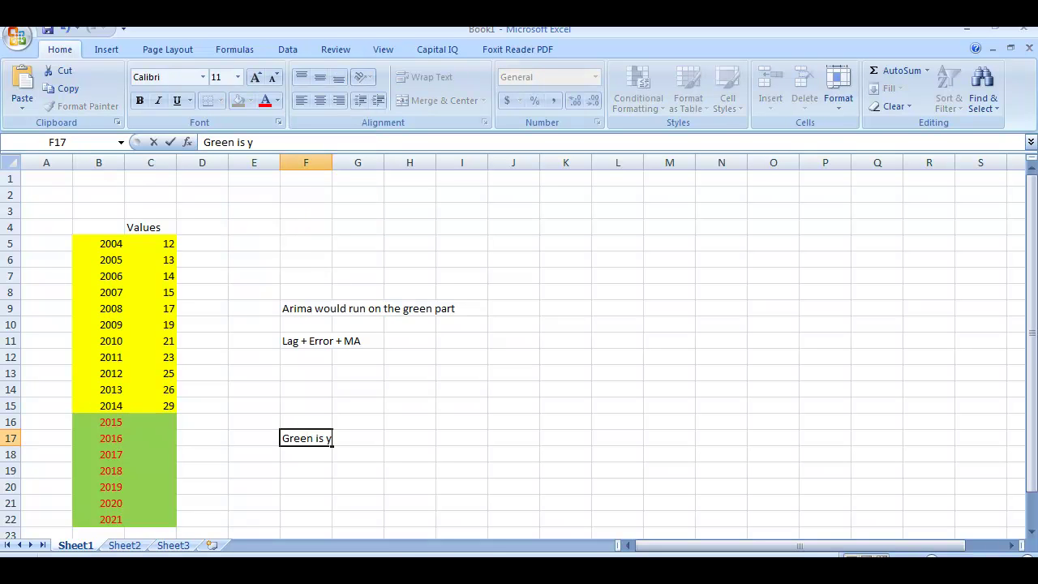
text(our projected )
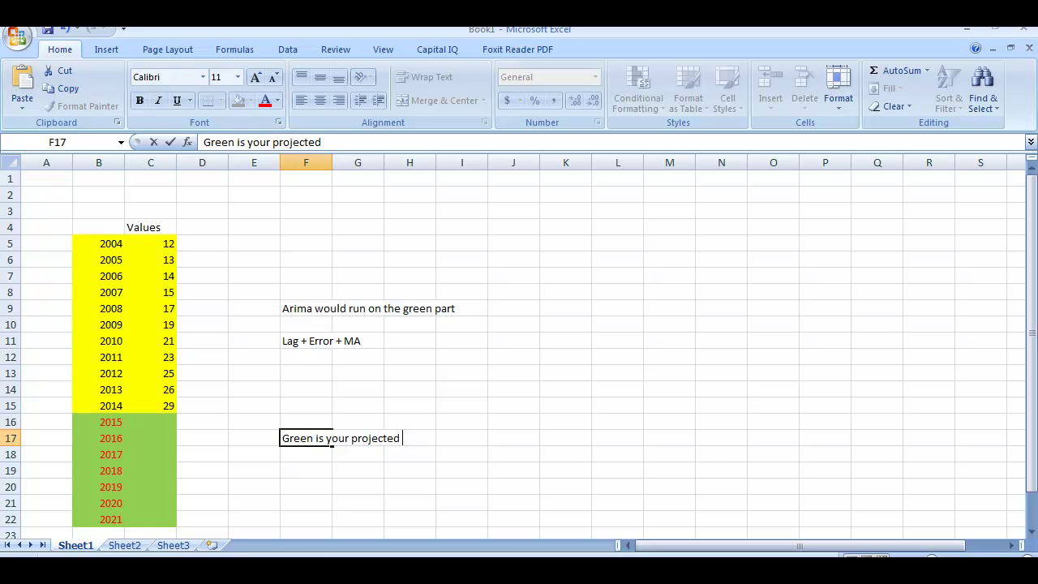
text(values)
key(Return)
Add the note 'histogram' in F22
key(Down)
key(Down)
key(Down)
key(Down)
key(Down)
key(Down)
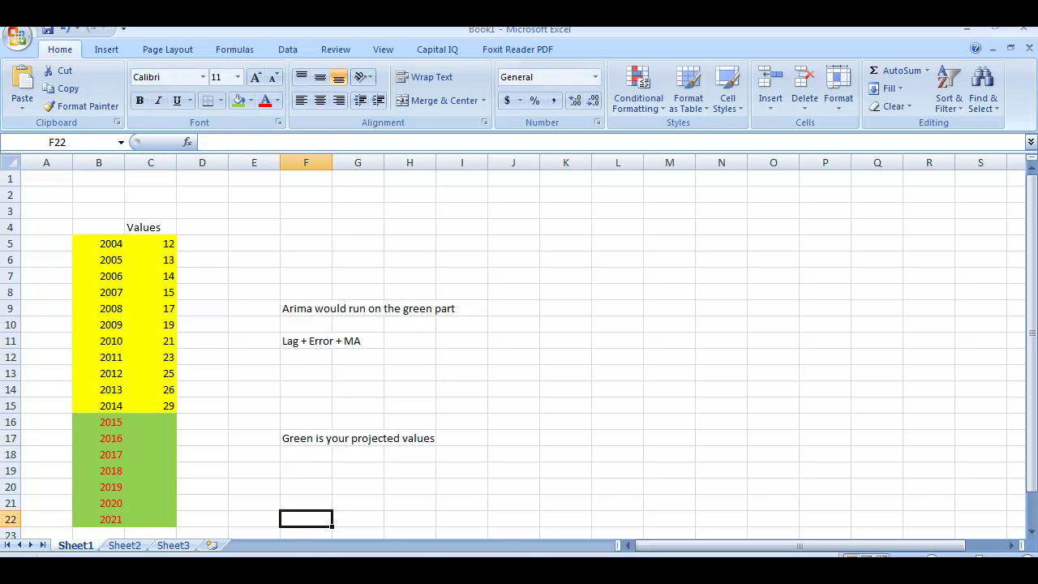
key(Left)
key(Left)
key(Left)
key(Up)
key(Up)
key(Up)
key(Up)
key(Up)
key(Up)
key(Up)
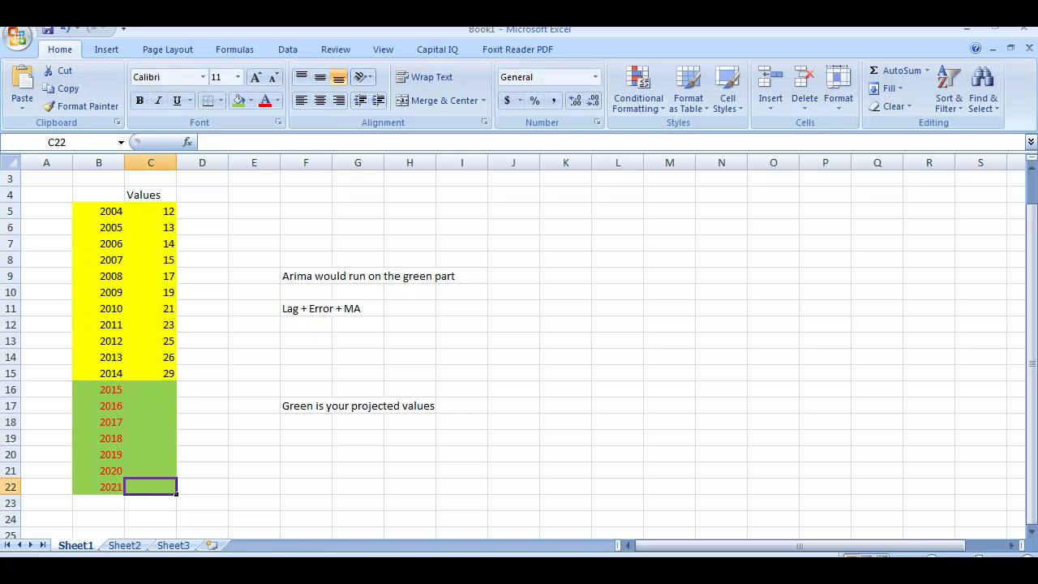
key(Up)
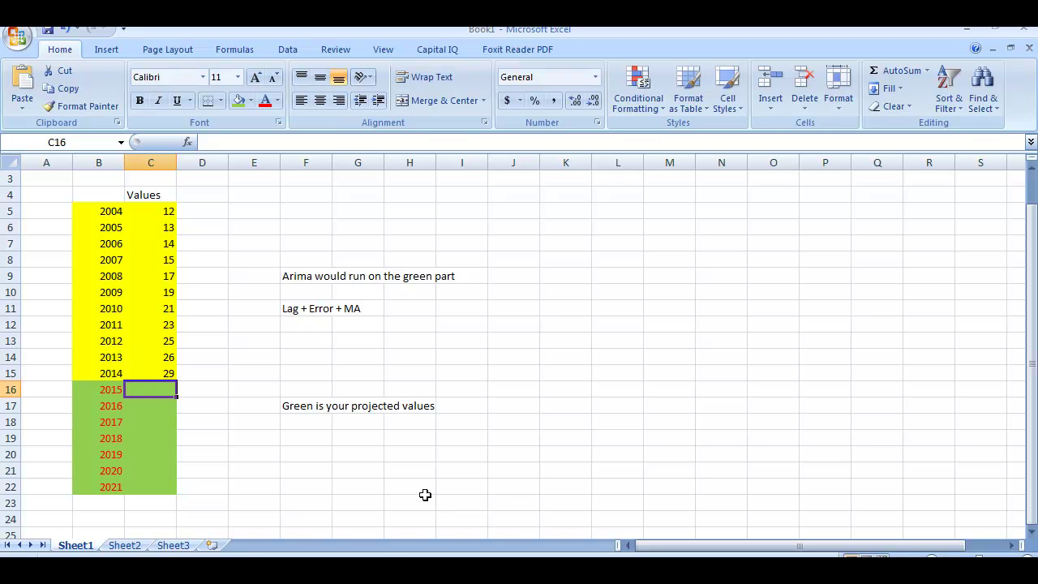
click(283, 487)
text(hi)
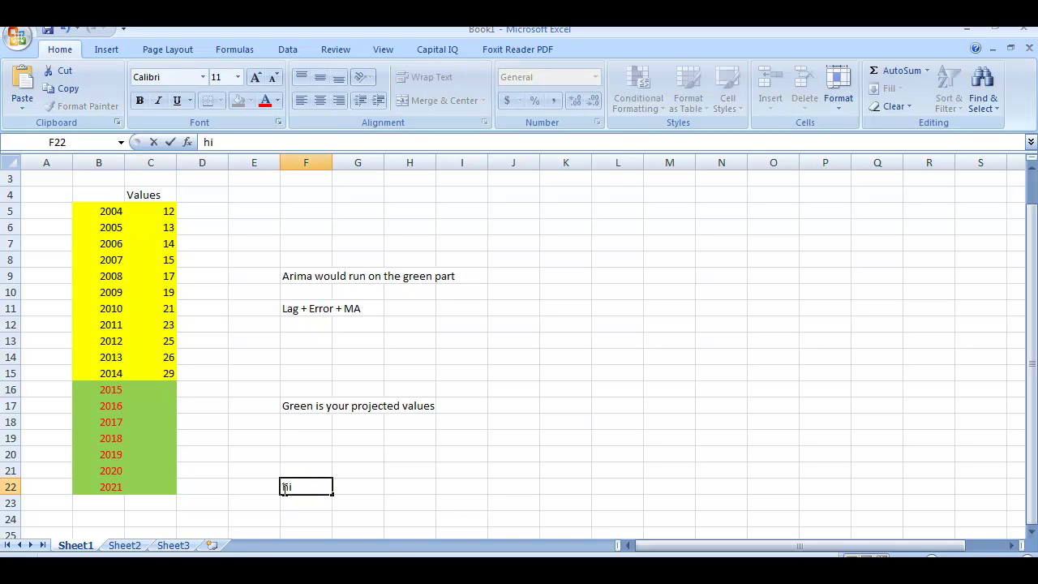
text(stogram)
key(Return)
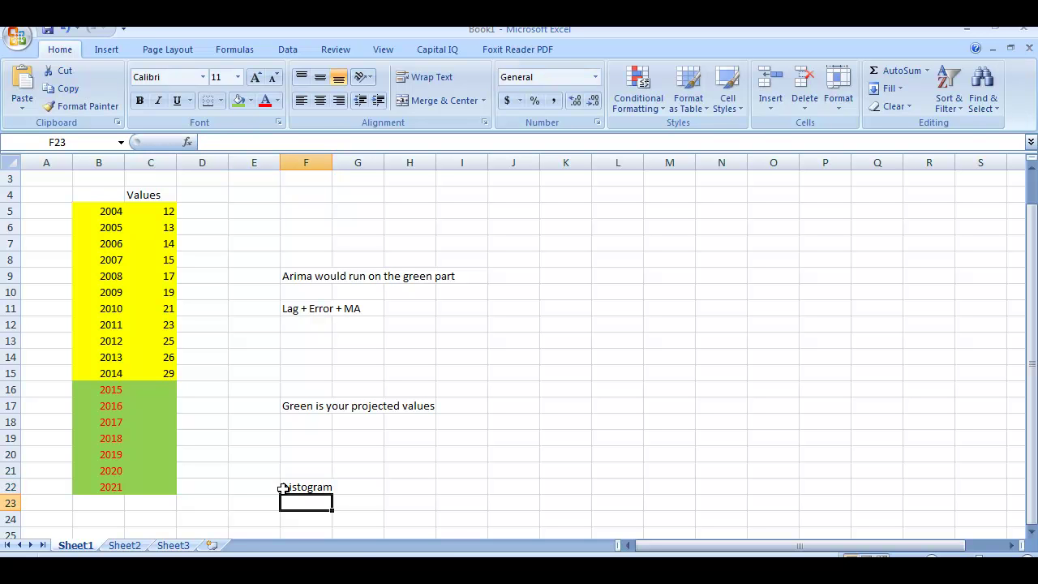
key(alt+Tab)
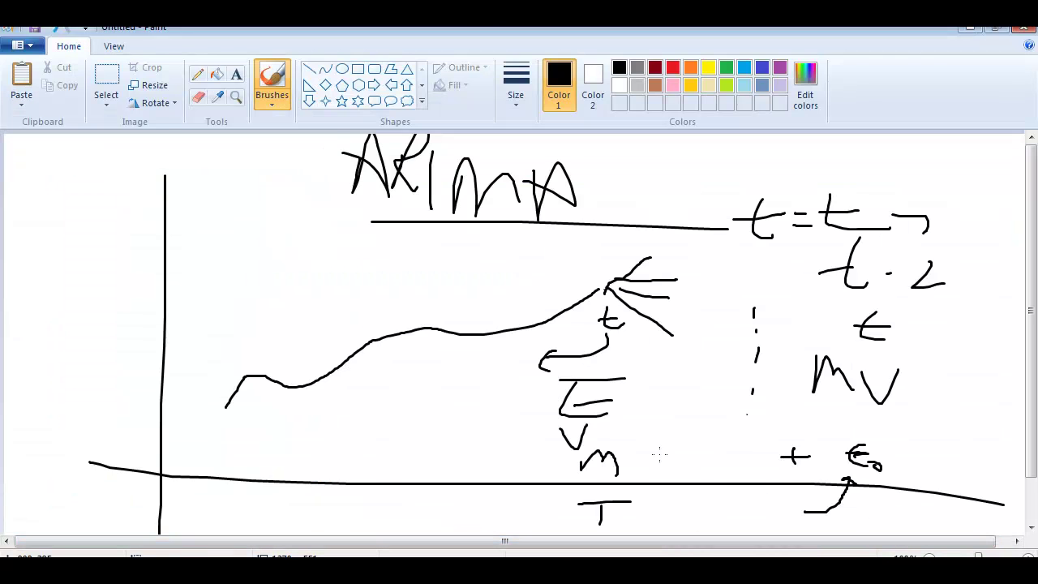
Start a fresh canvas without saving the old sketch, then draw a bell-shaped hump with a peak line
key(ctrl+n)
click(557, 307)
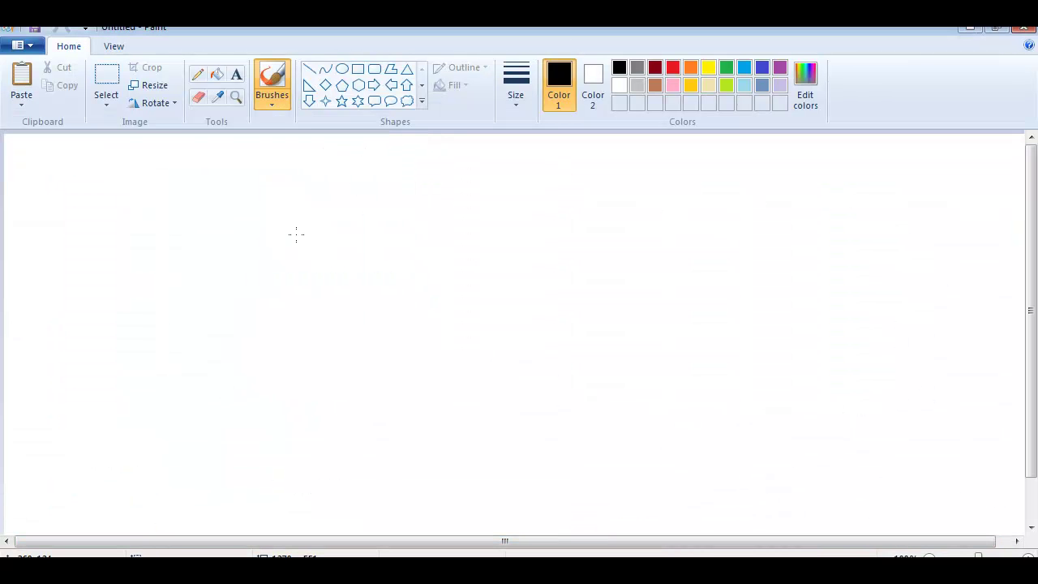
mouse_move(145, 420)
mouse_down()
mouse_move(591, 228)
mouse_move(1023, 469)
mouse_up()
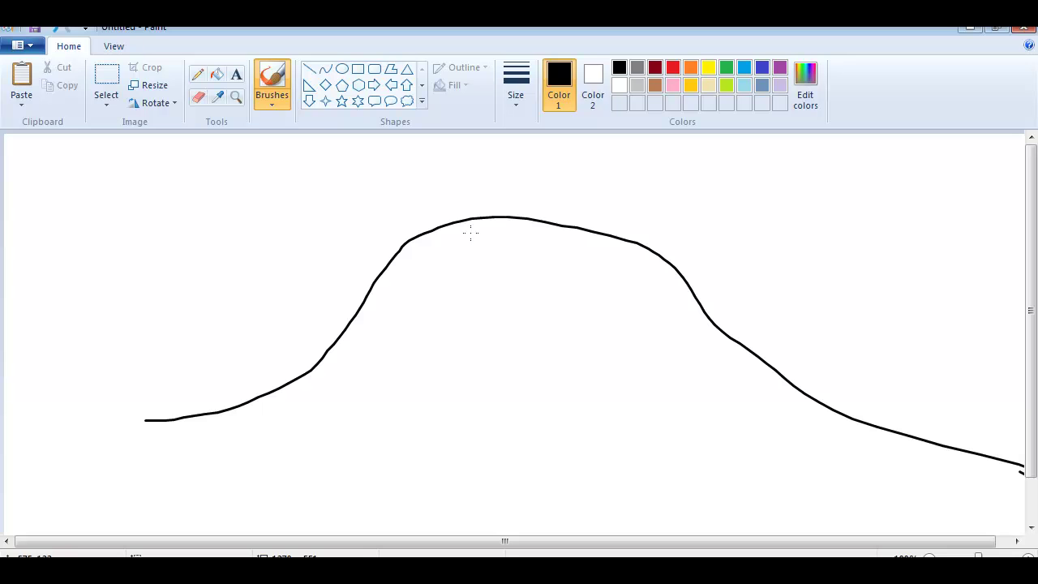
drag(519, 188, 521, 346)
Add vertical marker lines on both slopes and handwritten labels and symbols beneath the curve
drag(405, 445, 523, 495)
mouse_move(522, 467)
mouse_down()
mouse_move(523, 487)
mouse_move(537, 477)
mouse_up()
mouse_move(475, 408)
mouse_down()
mouse_move(485, 435)
mouse_move(530, 428)
mouse_up()
mouse_move(394, 304)
mouse_down()
mouse_move(394, 372)
mouse_move(386, 309)
mouse_up()
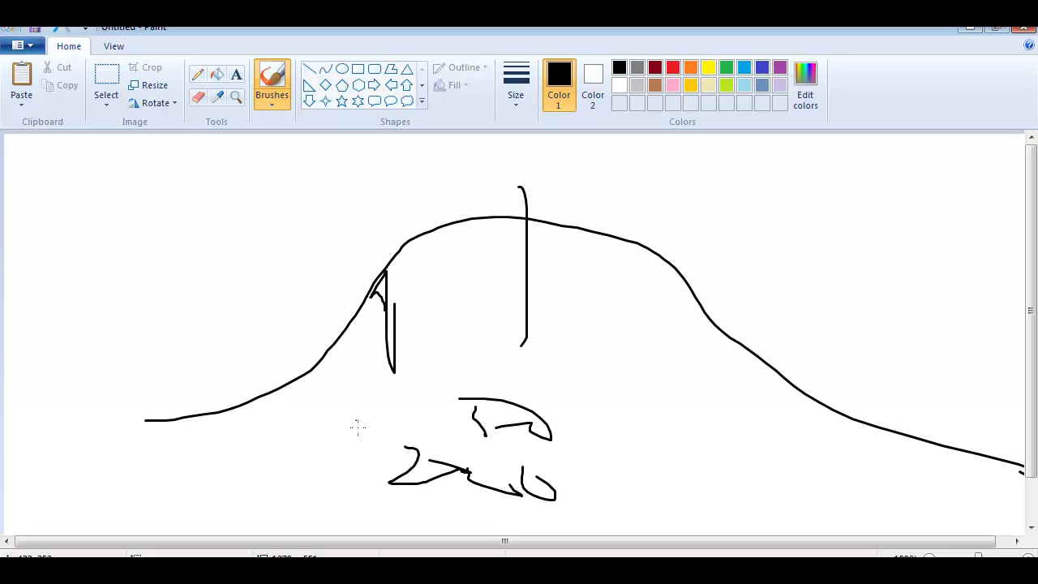
mouse_move(354, 395)
mouse_down()
mouse_move(360, 440)
mouse_move(379, 395)
mouse_up()
drag(410, 381, 369, 408)
drag(790, 211, 780, 300)
drag(646, 215, 630, 302)
mouse_move(635, 324)
mouse_down()
mouse_move(628, 337)
mouse_move(648, 375)
mouse_up()
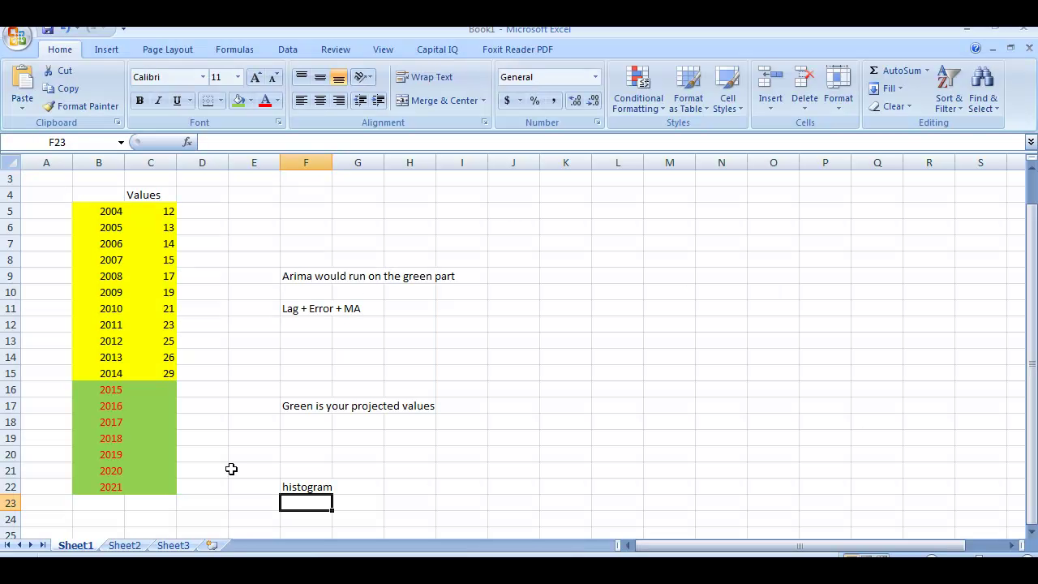
Append 'at the of period to predict where we would be in 2021' to the F22 note
click(160, 489)
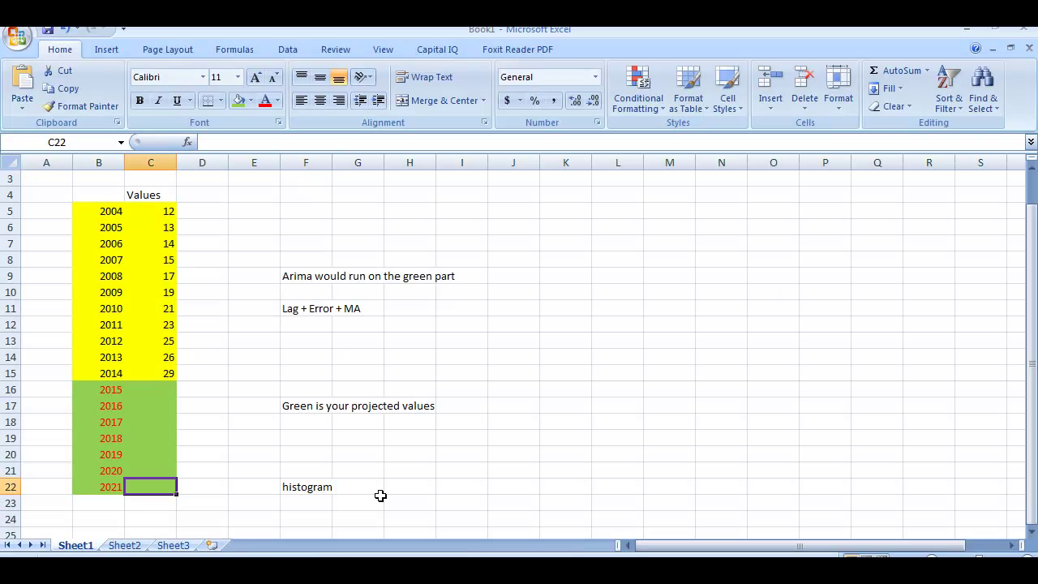
click(321, 482)
click(286, 141)
text(a)
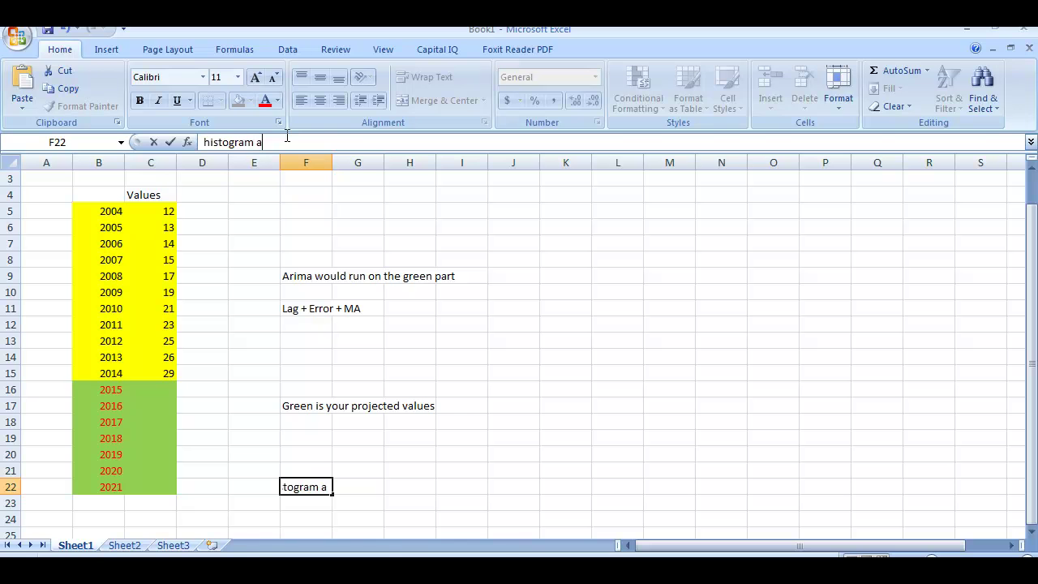
text(t the od the)
key(BackSpace)
key(BackSpace)
key(BackSpace)
key(BackSpace)
text(f period to pre)
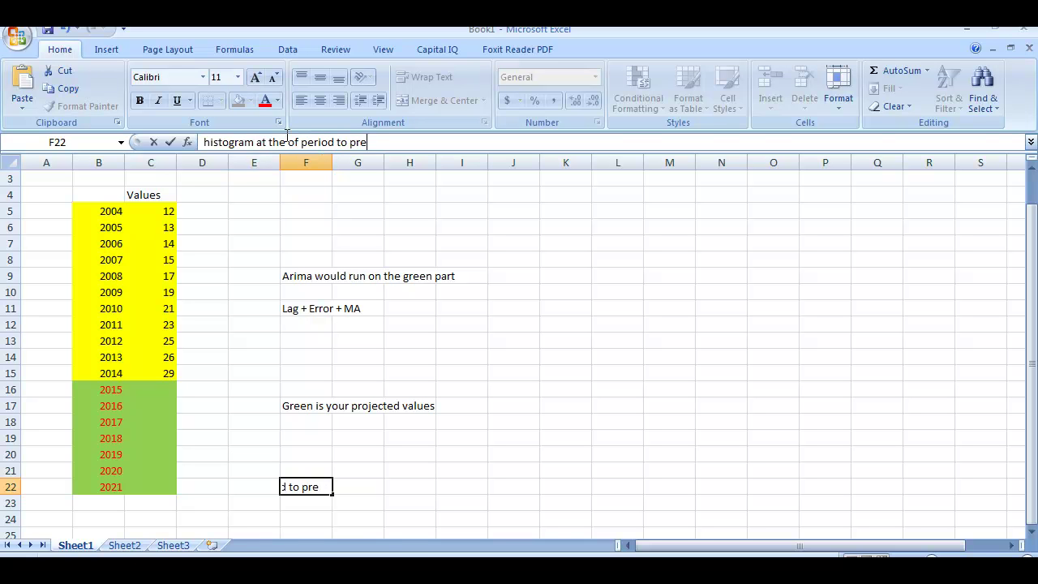
text(dict where we w)
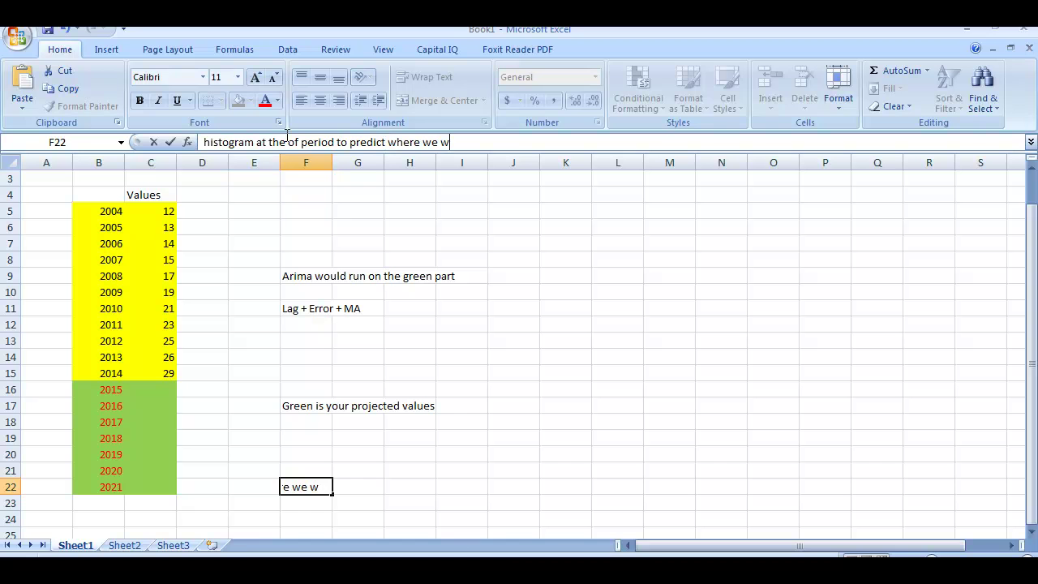
text(ould be in 2021)
key(Return)
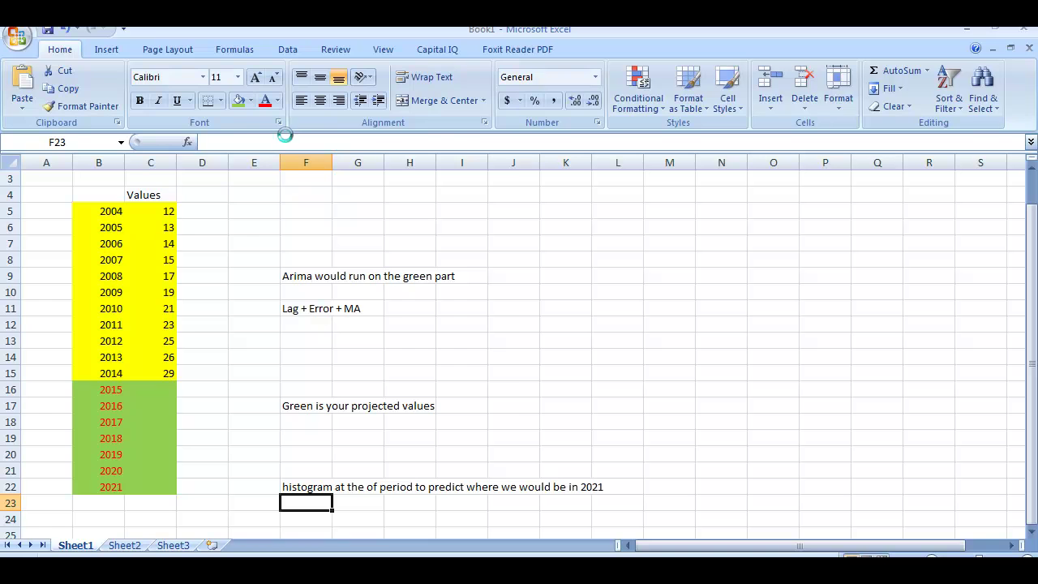
key(ctrl+s)
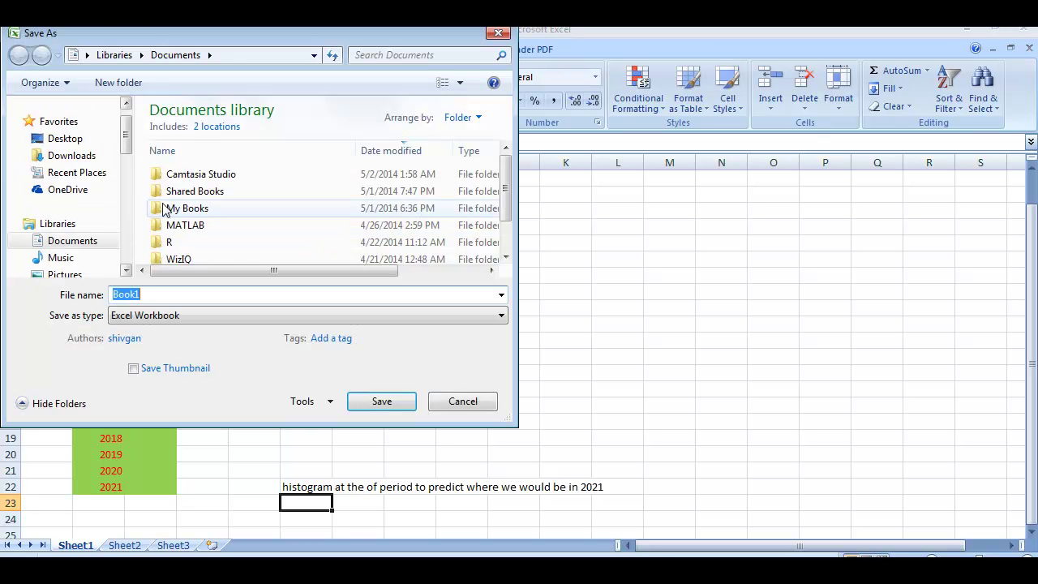
Save the workbook as 'excel' in OneDrive > Qcfinance > matlab course > monte carlo
click(82, 190)
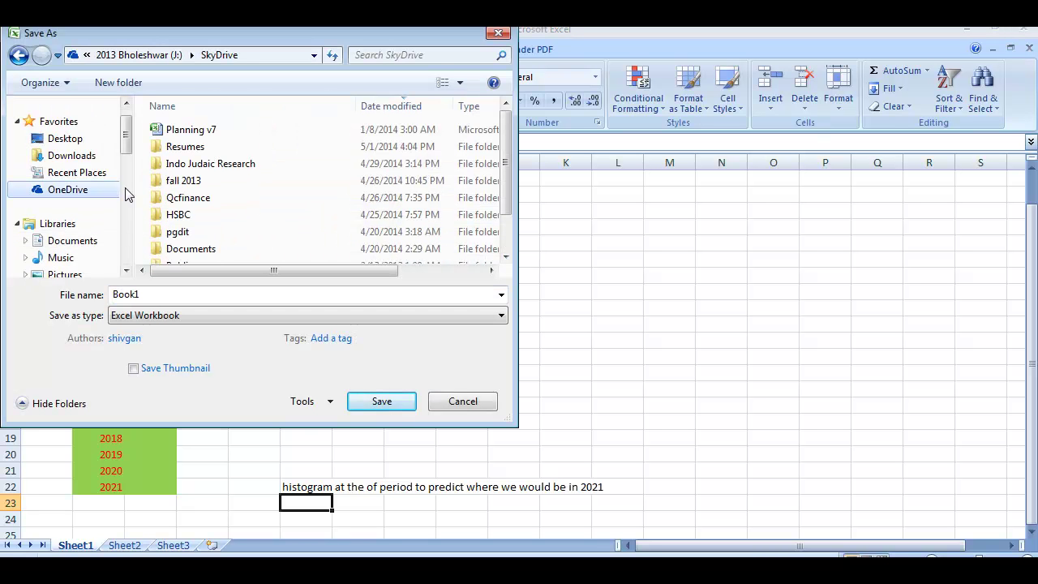
double_click(203, 197)
click(204, 134)
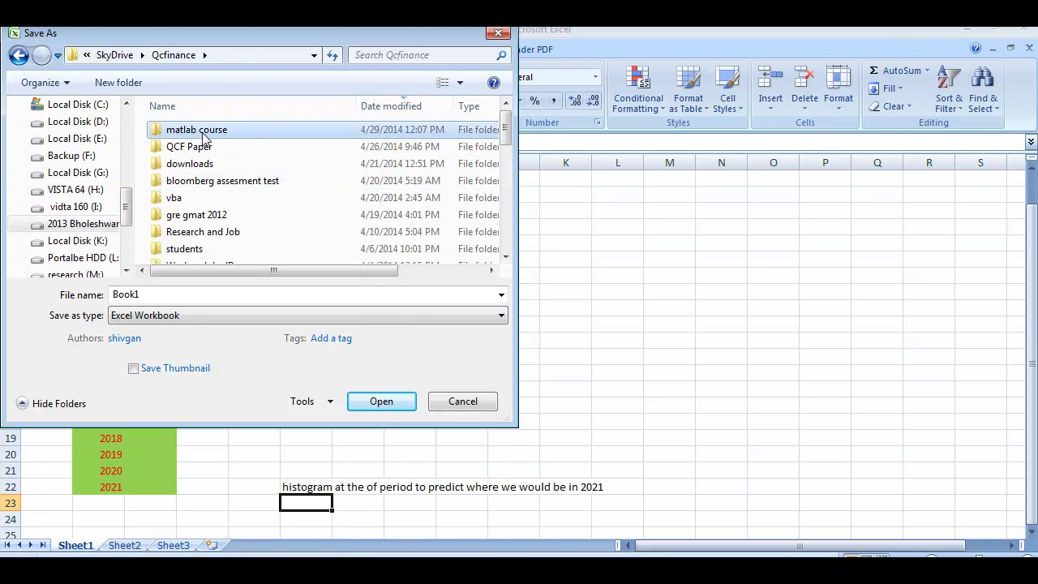
double_click(205, 136)
double_click(203, 131)
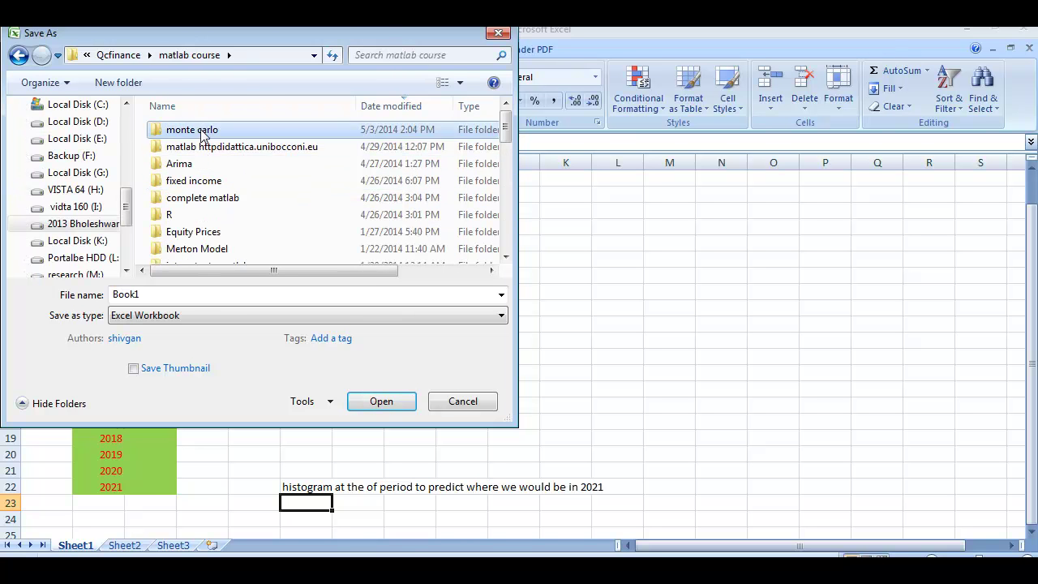
double_click(166, 293)
text(excel)
key(Return)
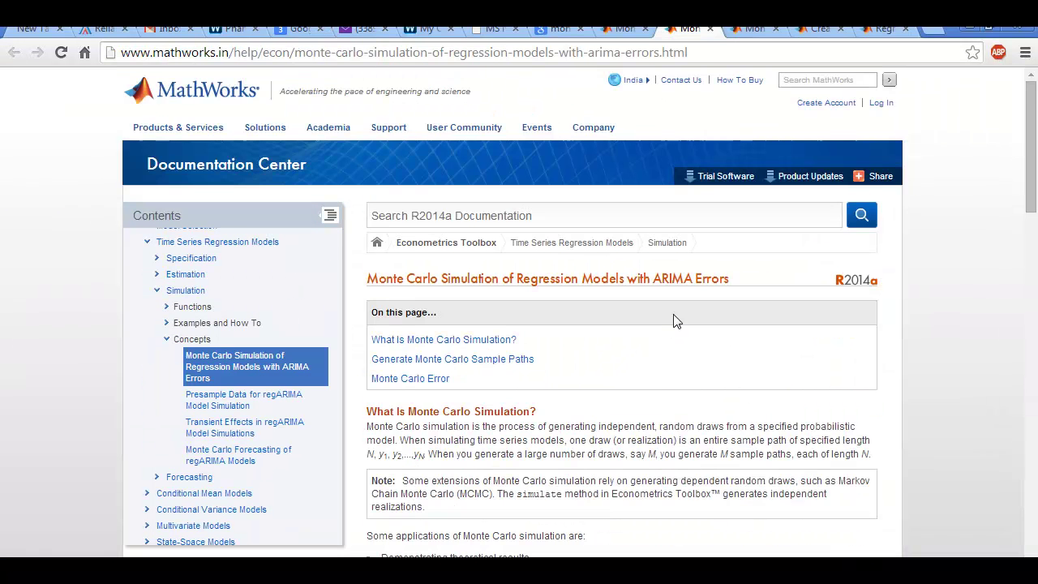
Scroll down the ARIMA-errors Monte Carlo page and highlight 'ARMA(2,1)' in its example
scroll(672, 320, down, 2)
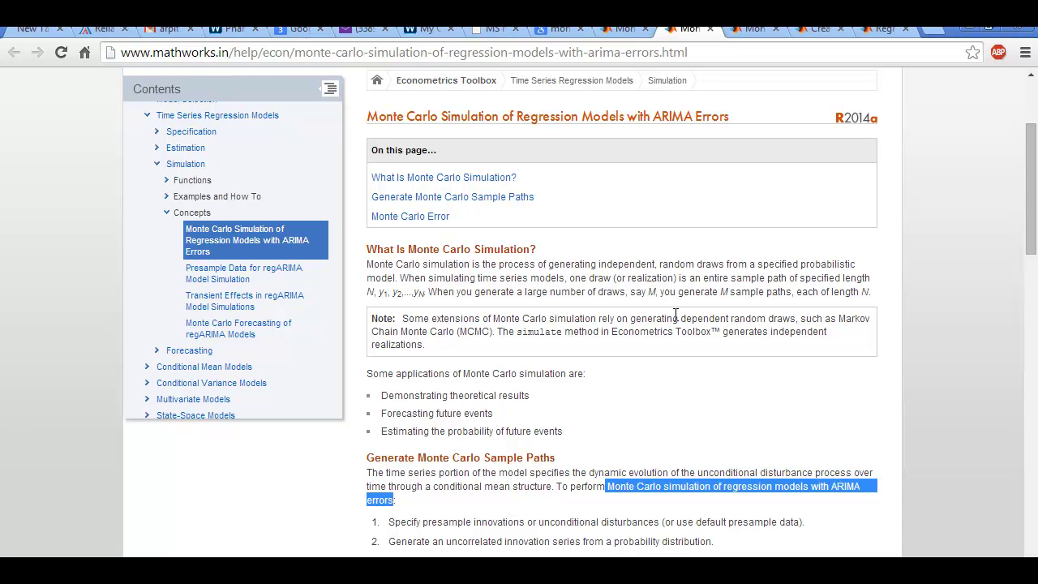
scroll(676, 316, down, 4)
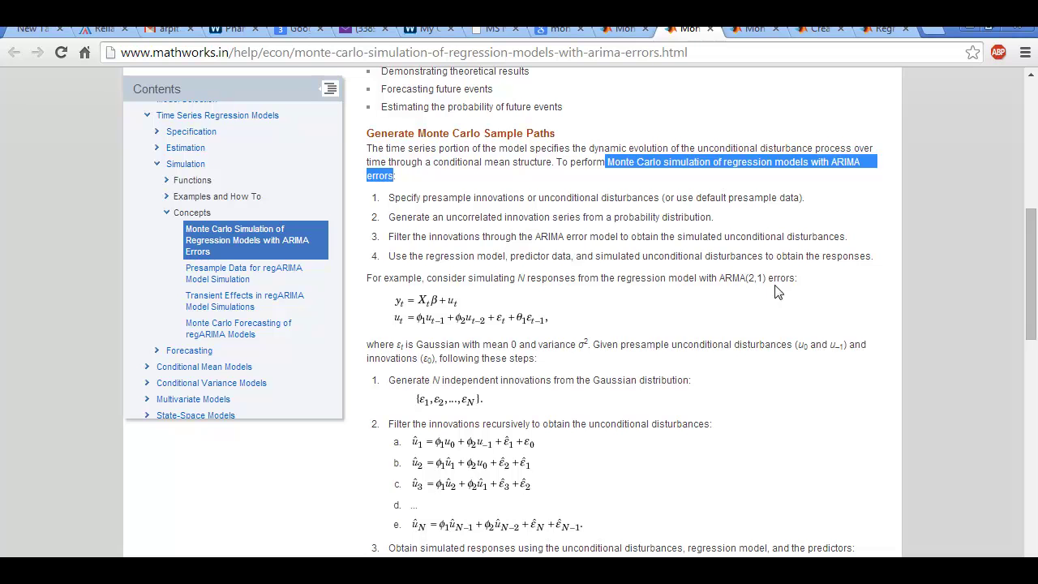
drag(721, 280, 769, 280)
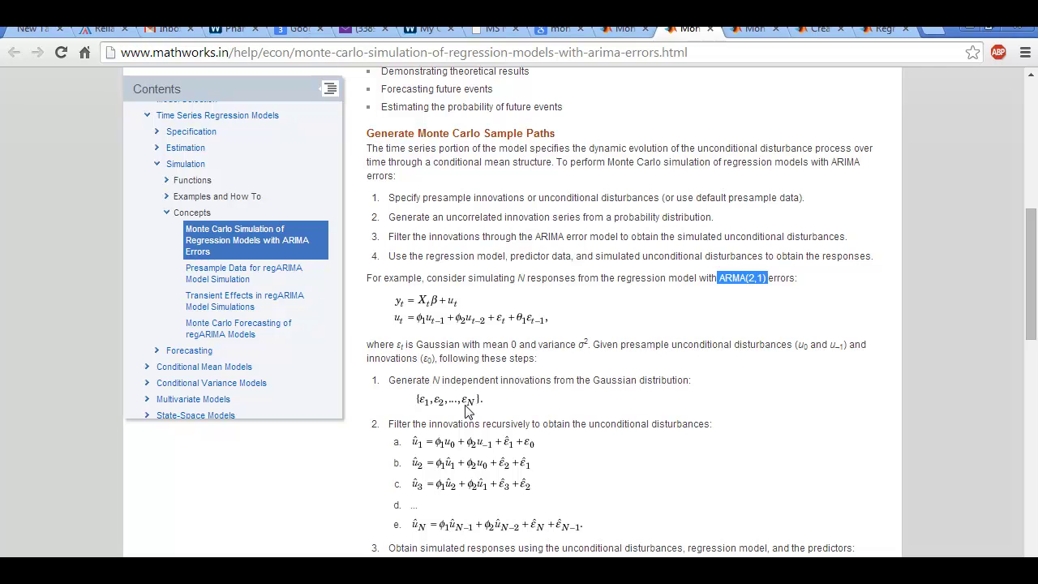
Highlight the inputs listed in step 3 of the Monte Carlo example
scroll(468, 411, down, 1)
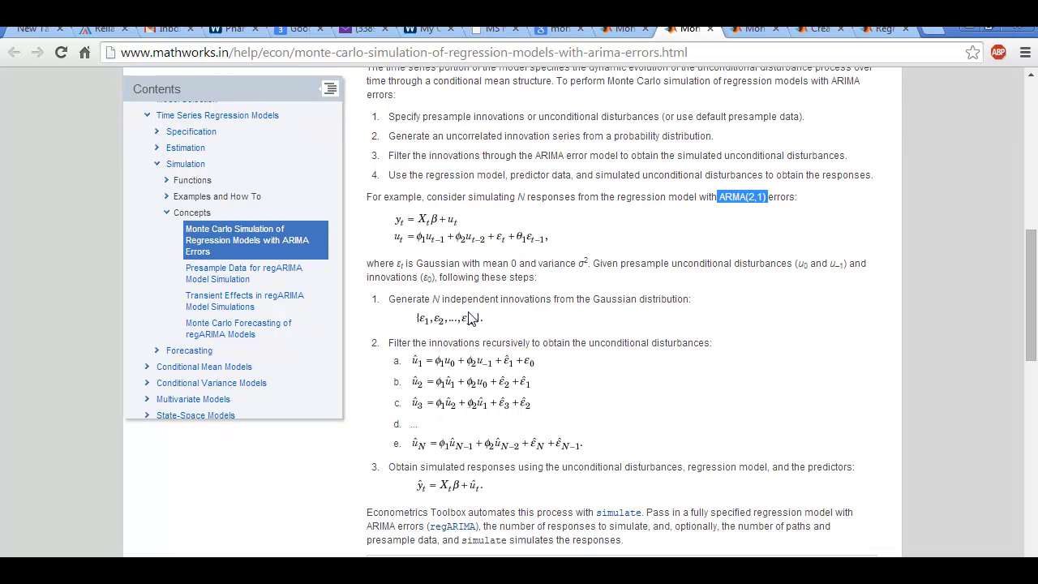
scroll(459, 315, down, 1)
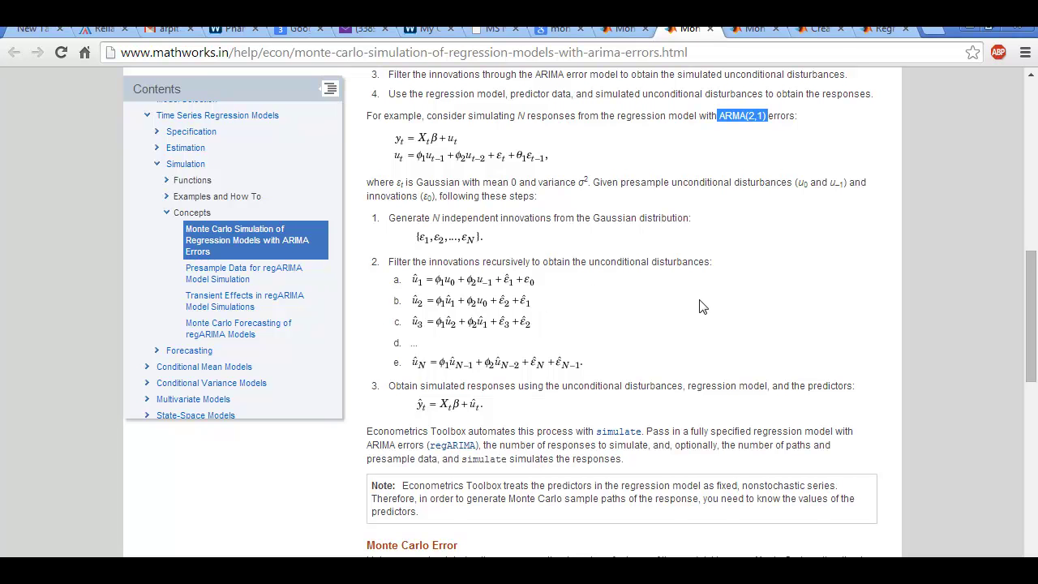
scroll(543, 353, down, 1)
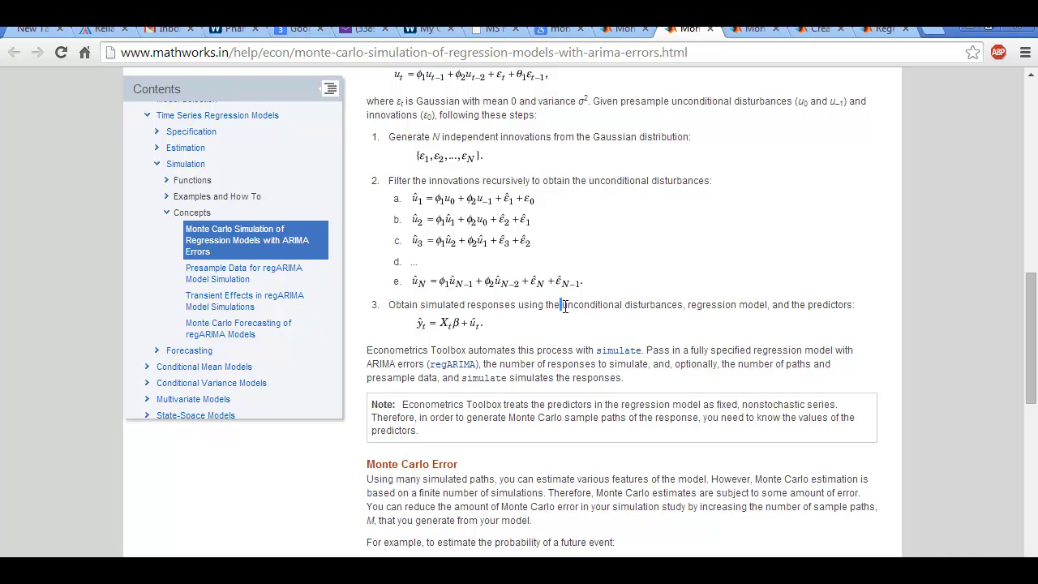
drag(564, 307, 788, 308)
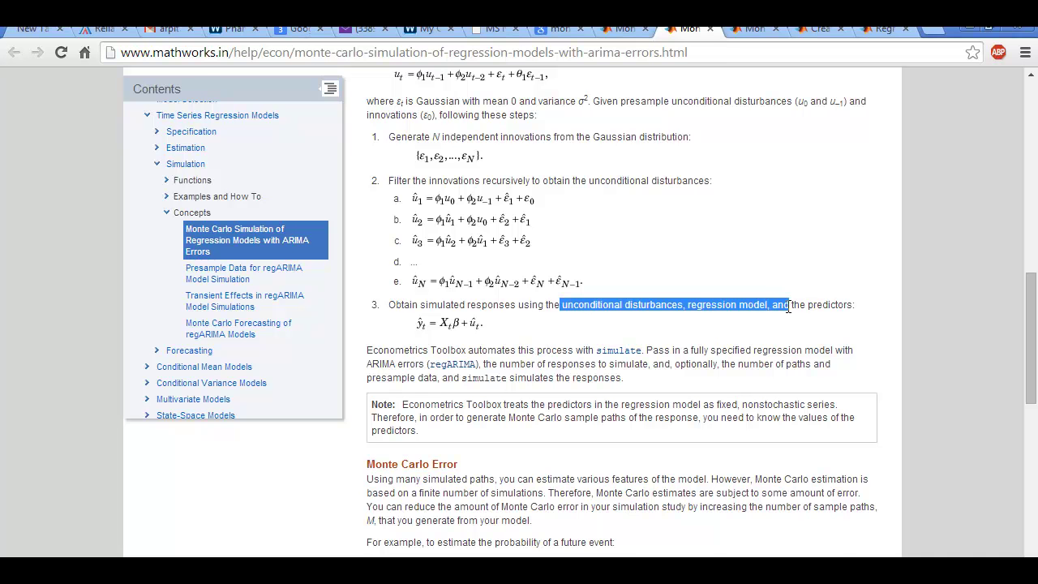
Scroll to the Monte Carlo Error section, then go to the regARIMA class reference page
scroll(760, 331, up, 1)
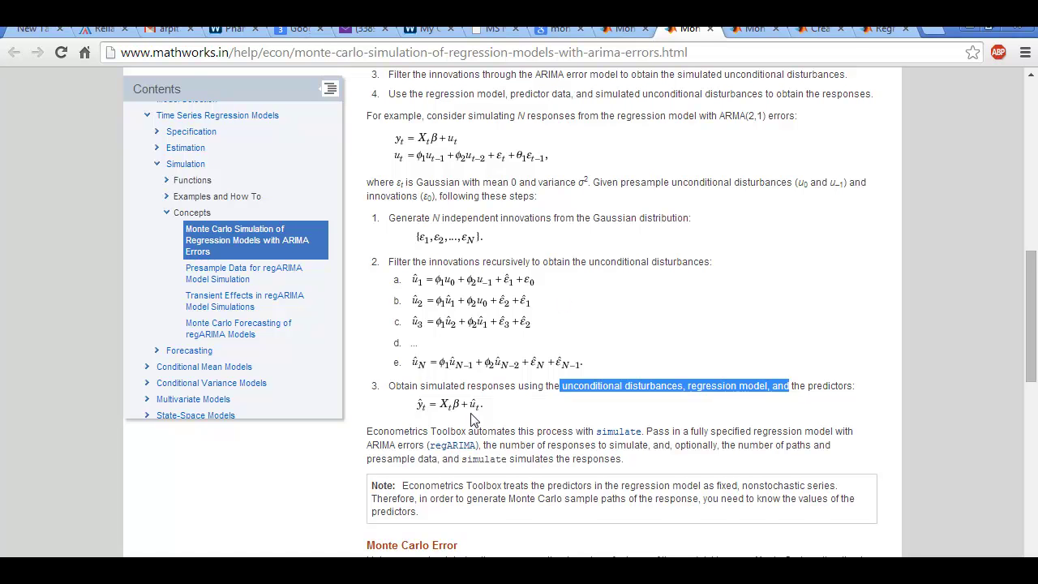
scroll(475, 420, down, 1)
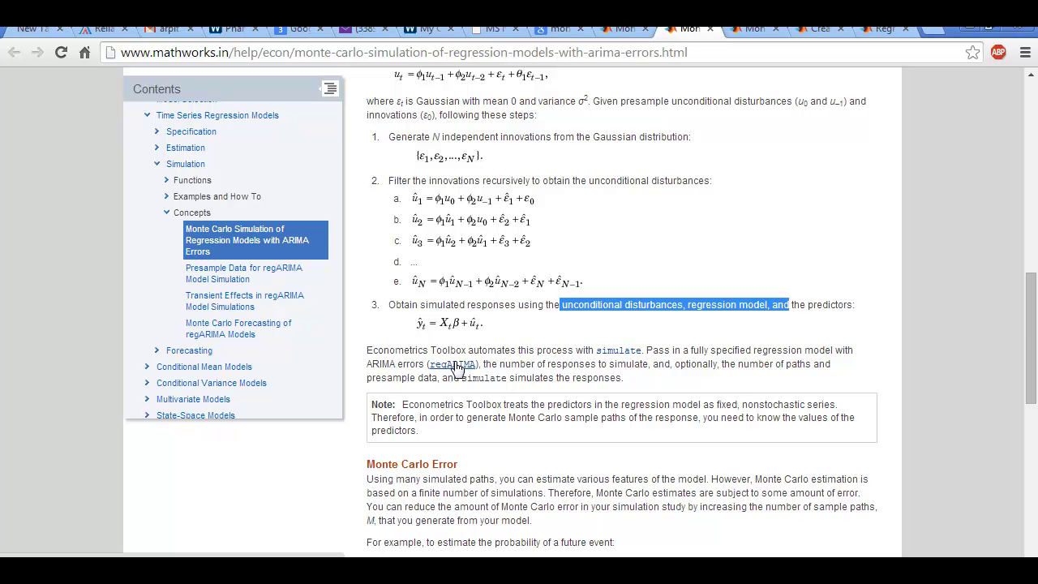
scroll(491, 367, down, 3)
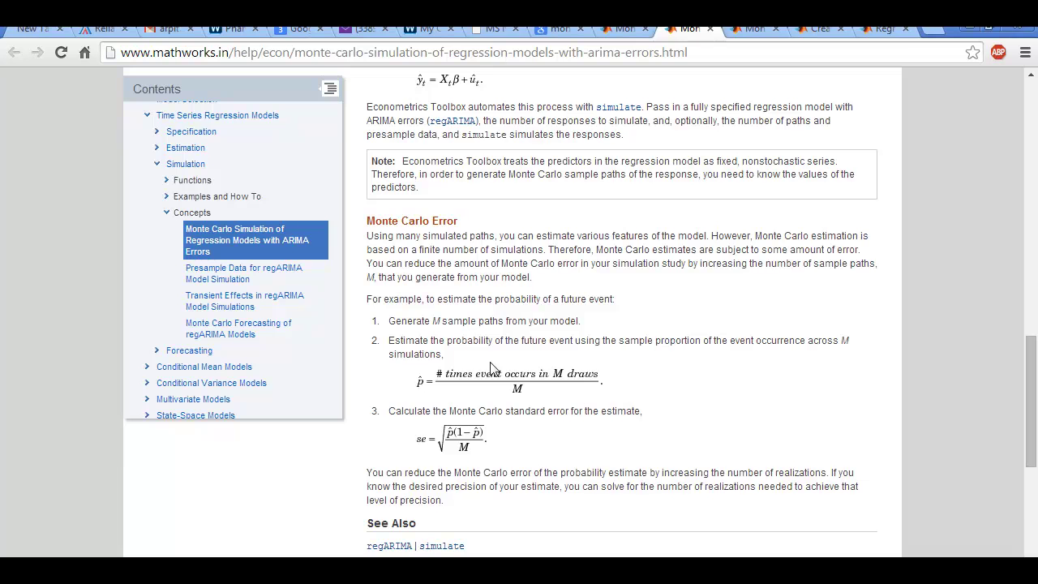
click(818, 28)
scroll(506, 430, down, 1)
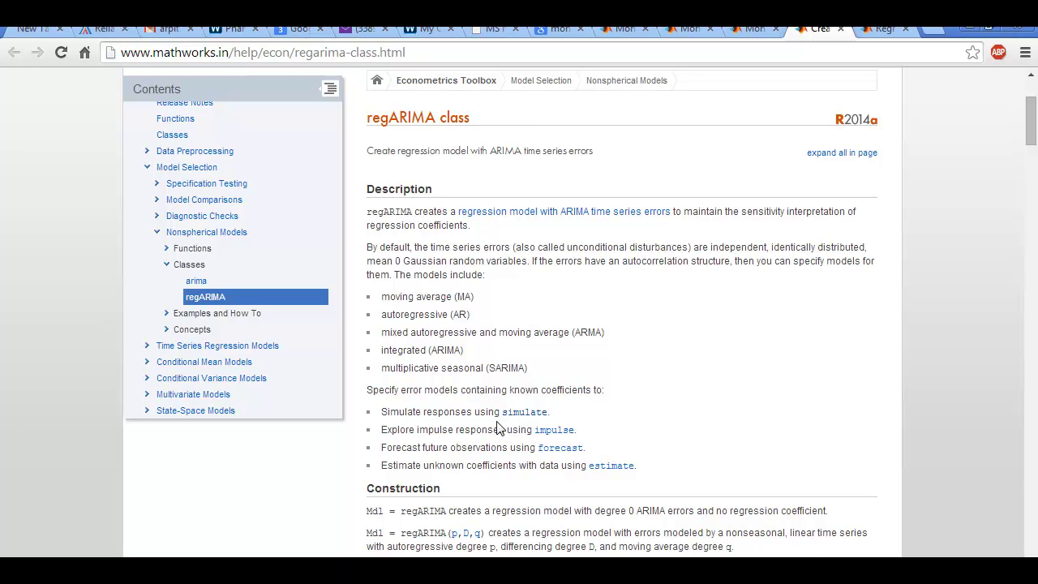
Scroll through the regARIMA construction syntax, the p, D, q arguments and Name-Value pairs like 'Intercept'
scroll(499, 427, down, 2)
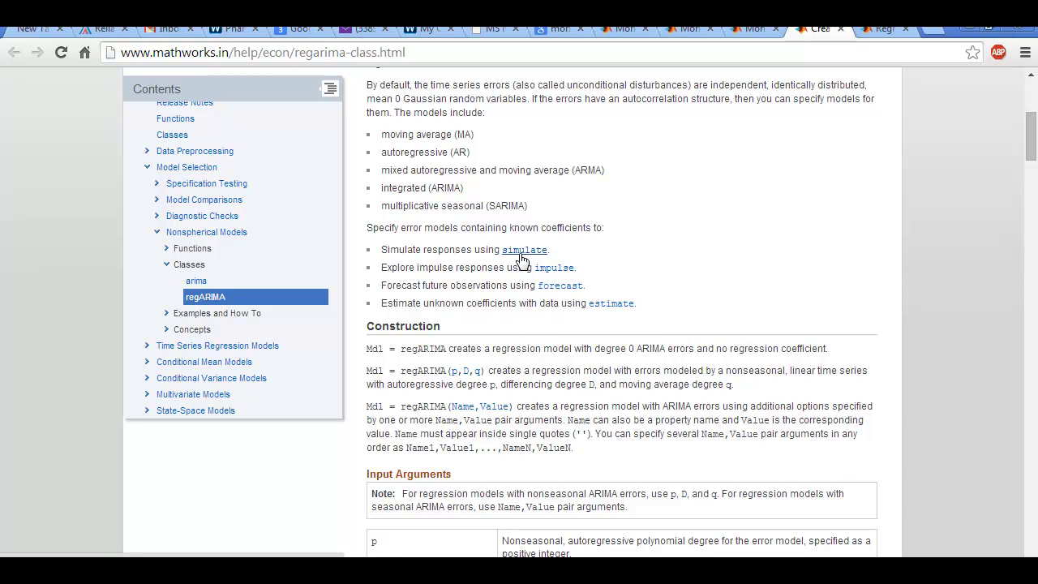
scroll(557, 384, down, 1)
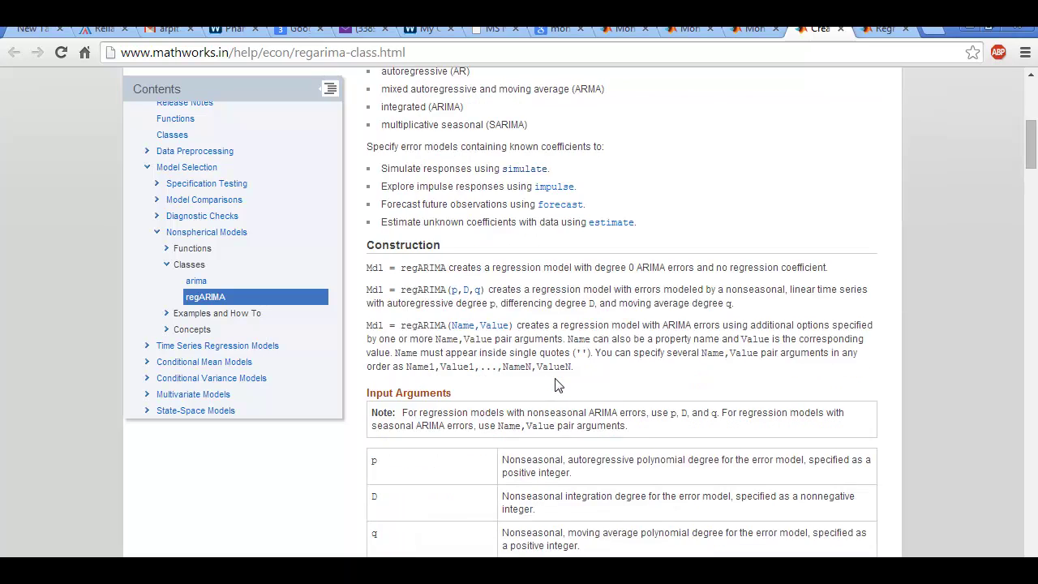
scroll(558, 385, down, 1)
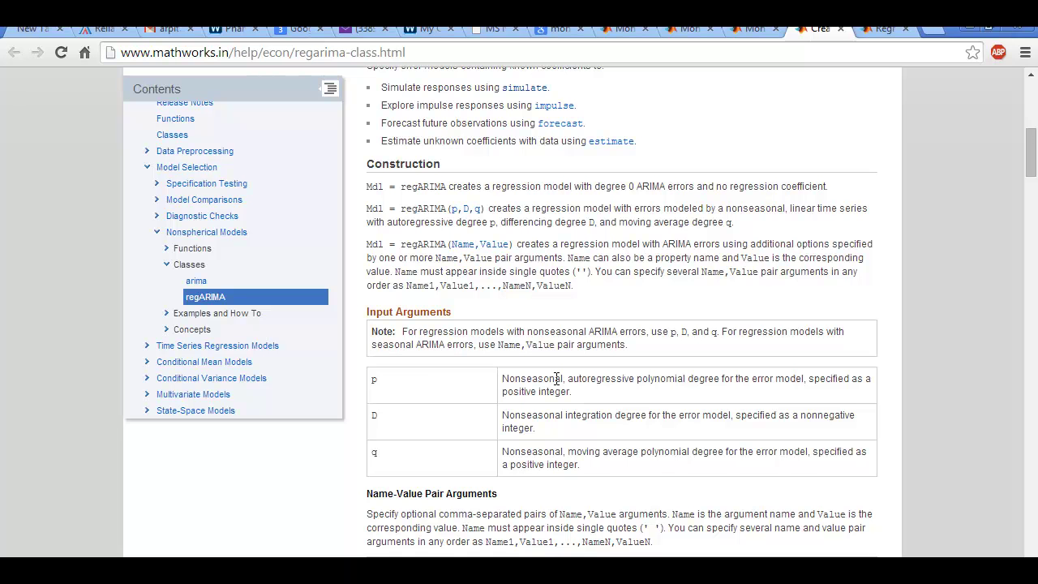
scroll(557, 379, down, 2)
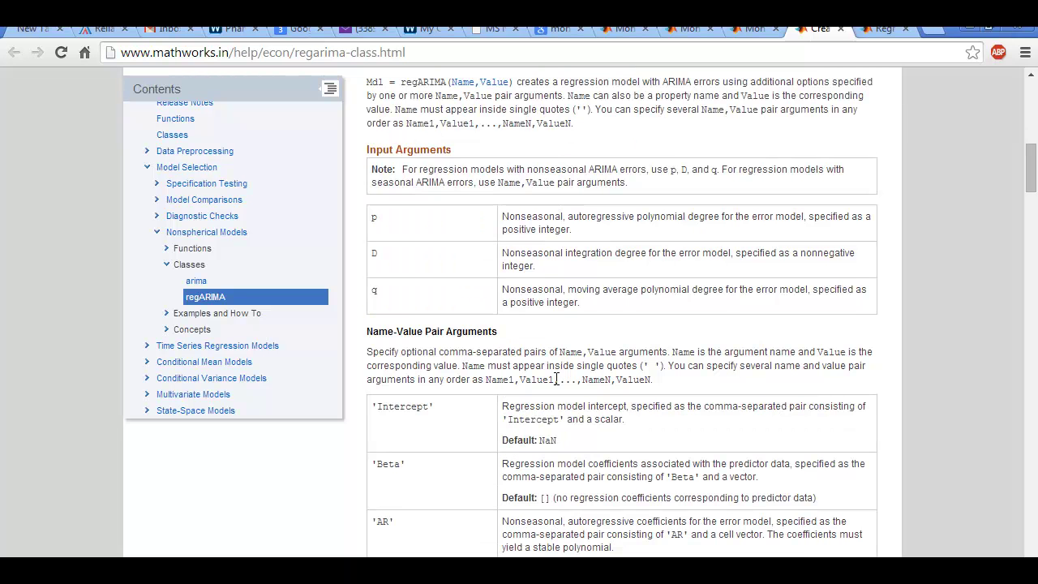
scroll(557, 379, down, 3)
scroll(557, 381, down, 3)
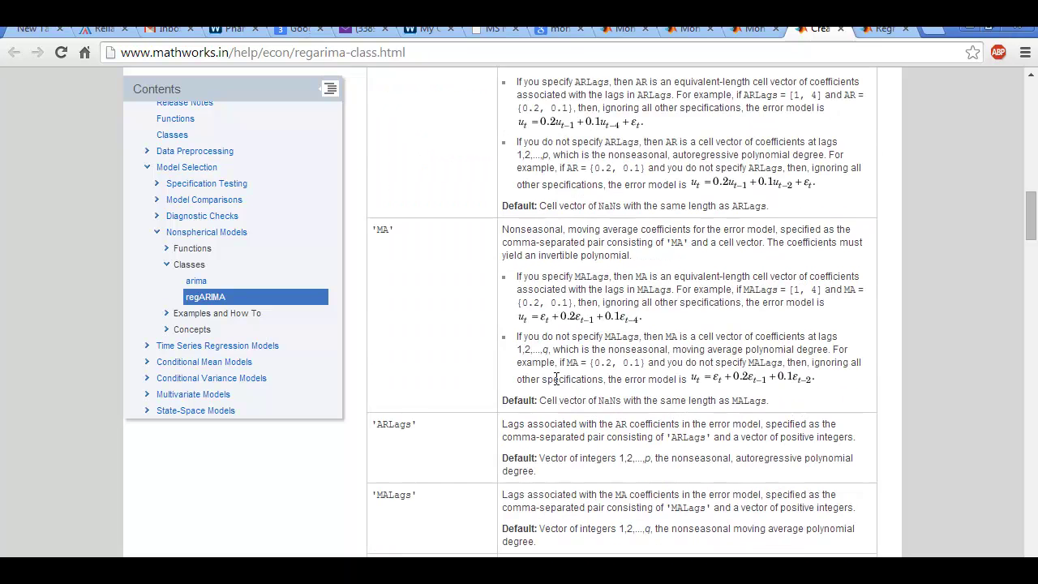
scroll(557, 379, down, 4)
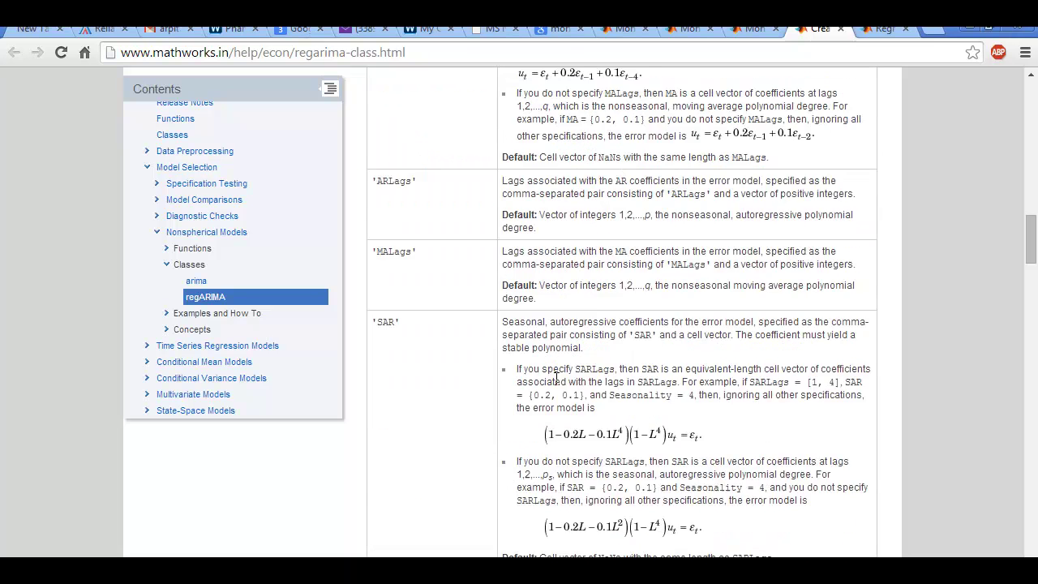
scroll(557, 378, up, 4)
scroll(557, 379, up, 20)
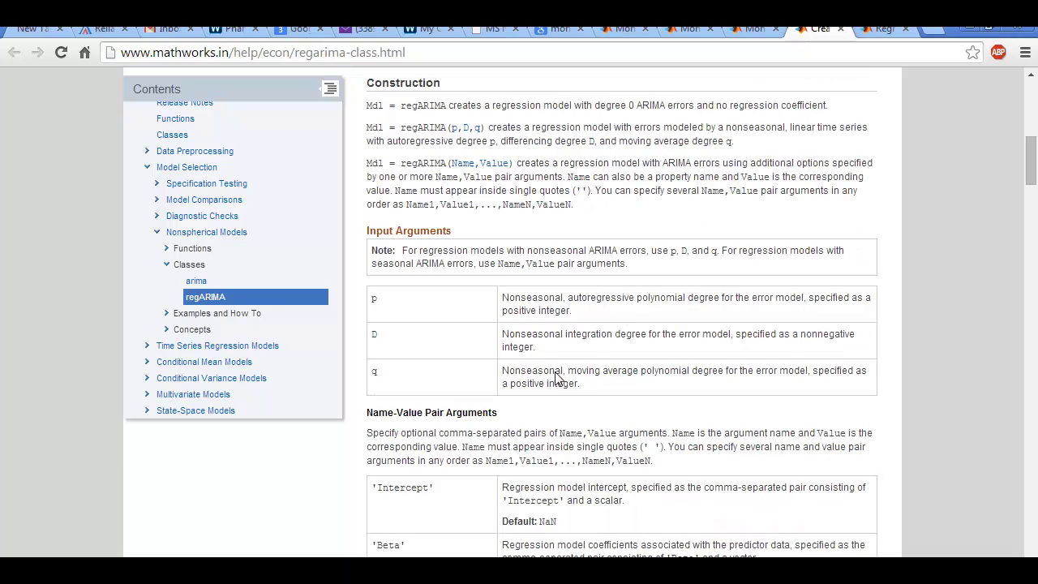
Read down the regARIMA simulate page to its Examples section
key(ctrl+Page_Up)
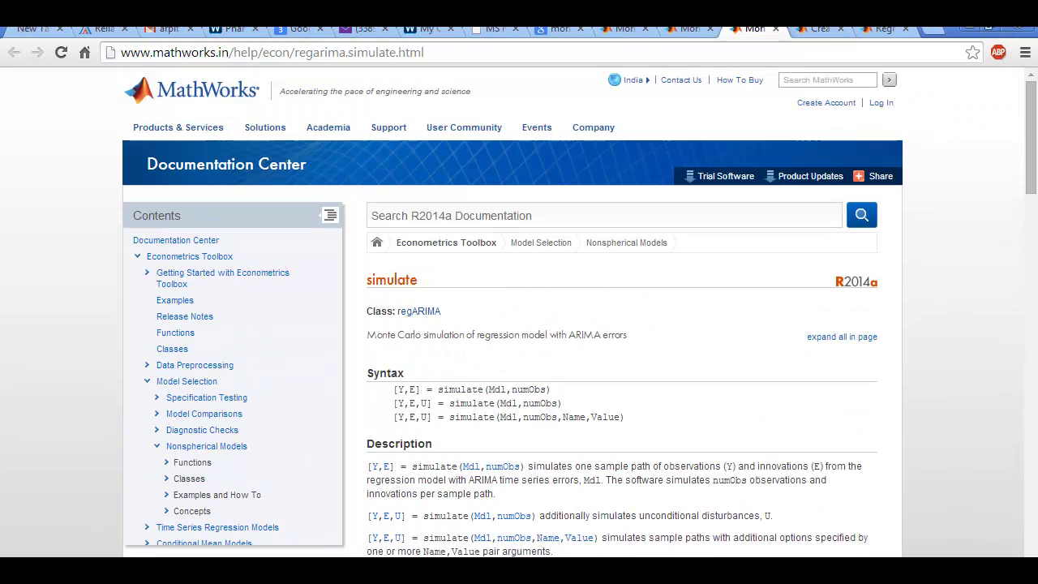
scroll(581, 383, down, 3)
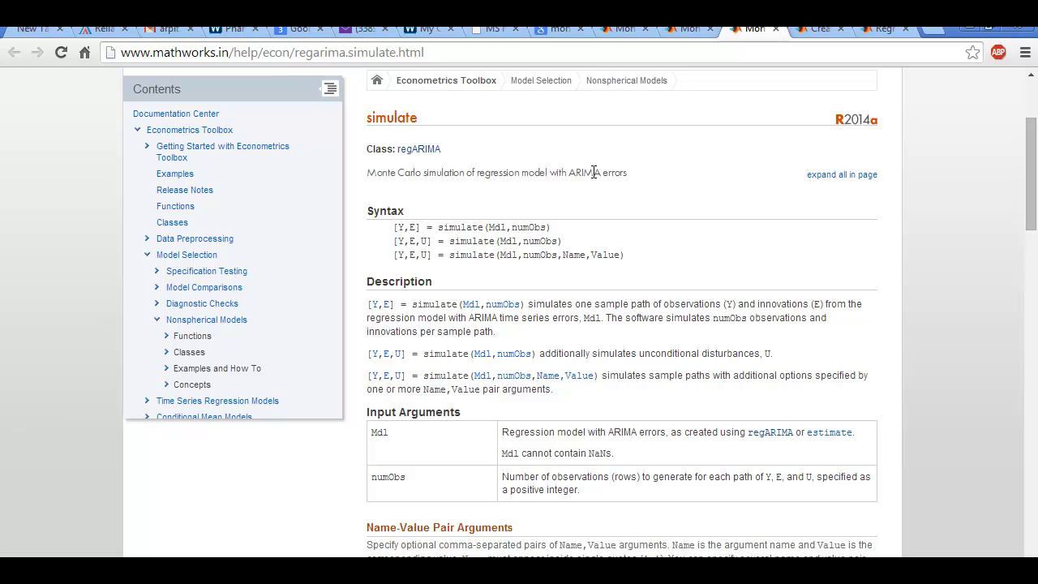
scroll(665, 243, down, 1)
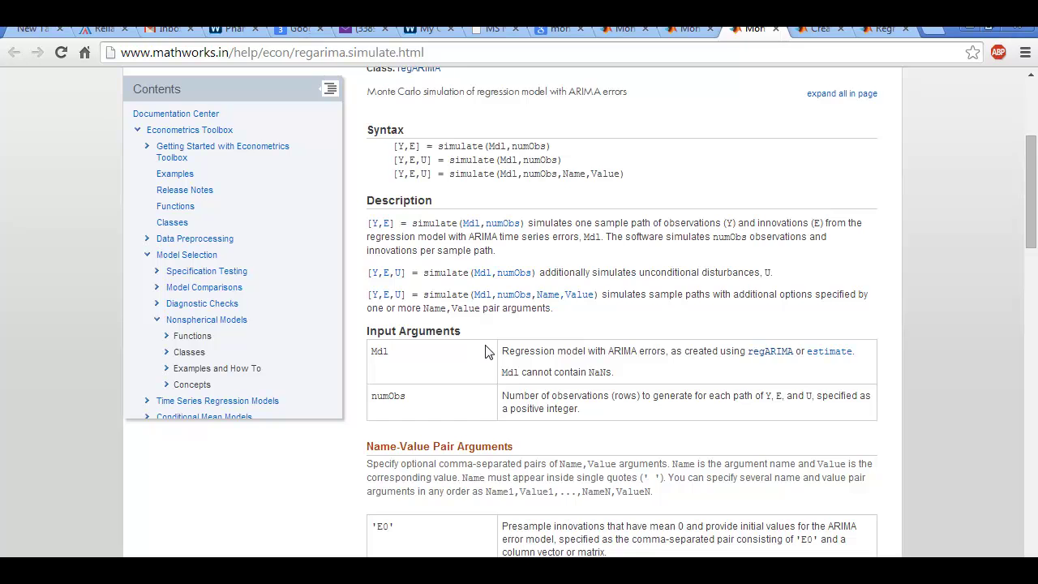
scroll(487, 350, down, 6)
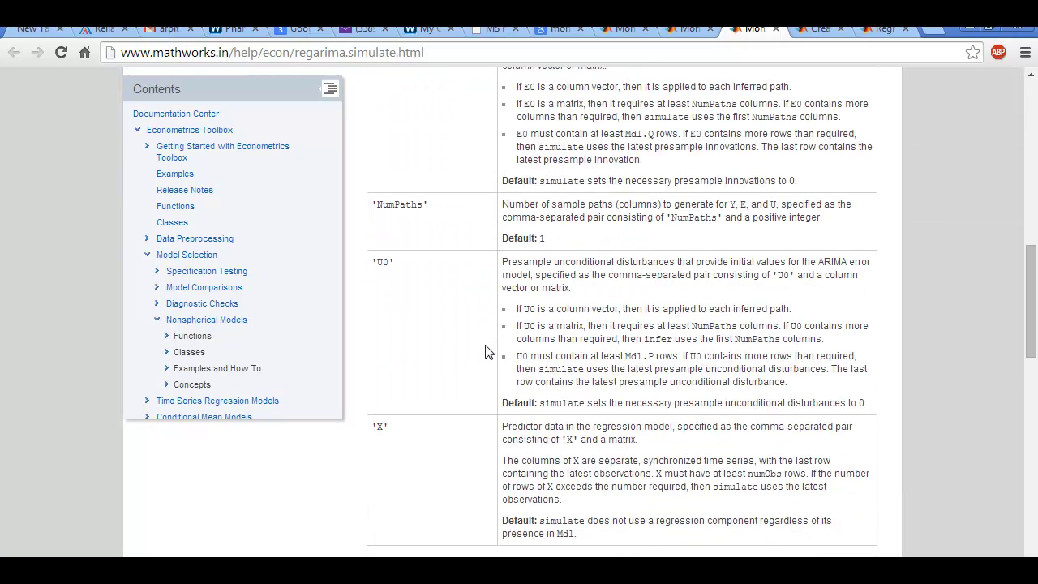
scroll(486, 350, down, 4)
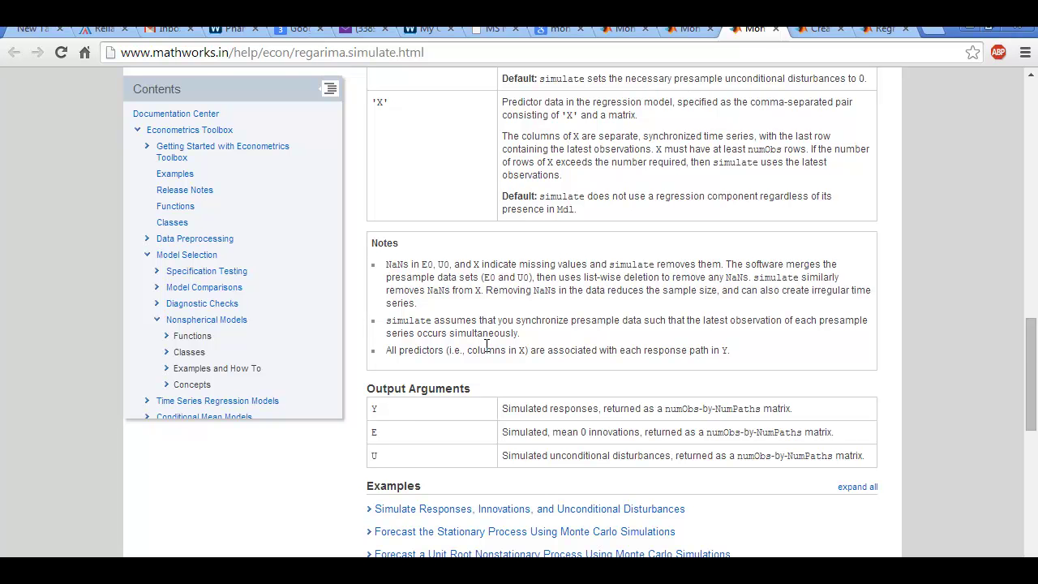
scroll(486, 344, down, 2)
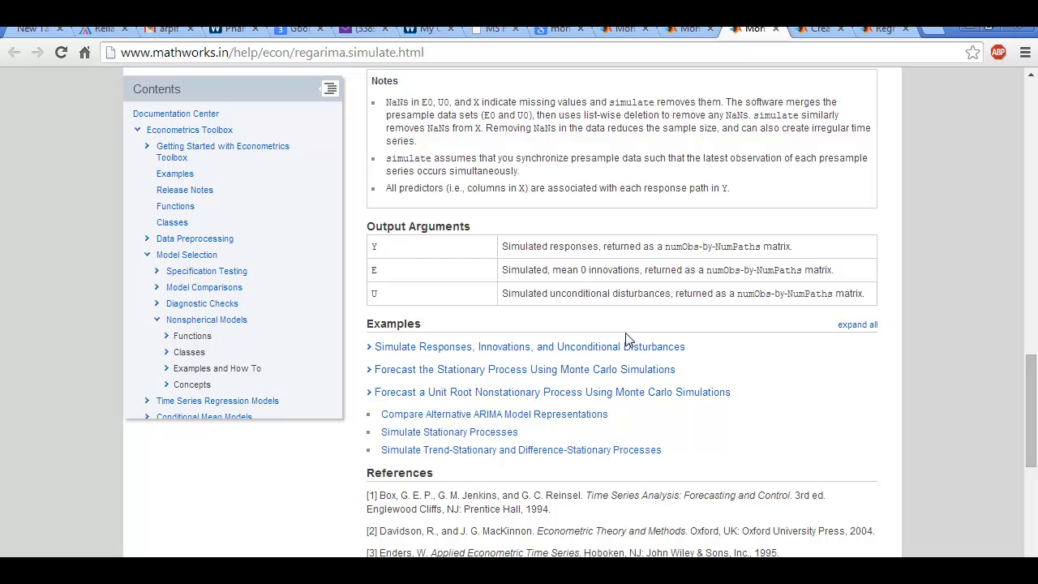
Open the 'Simulate Responses, Innovations, and Unconditional Disturbances' example in a new tab
right_click(582, 354)
click(443, 355)
right_click(506, 348)
click(540, 359)
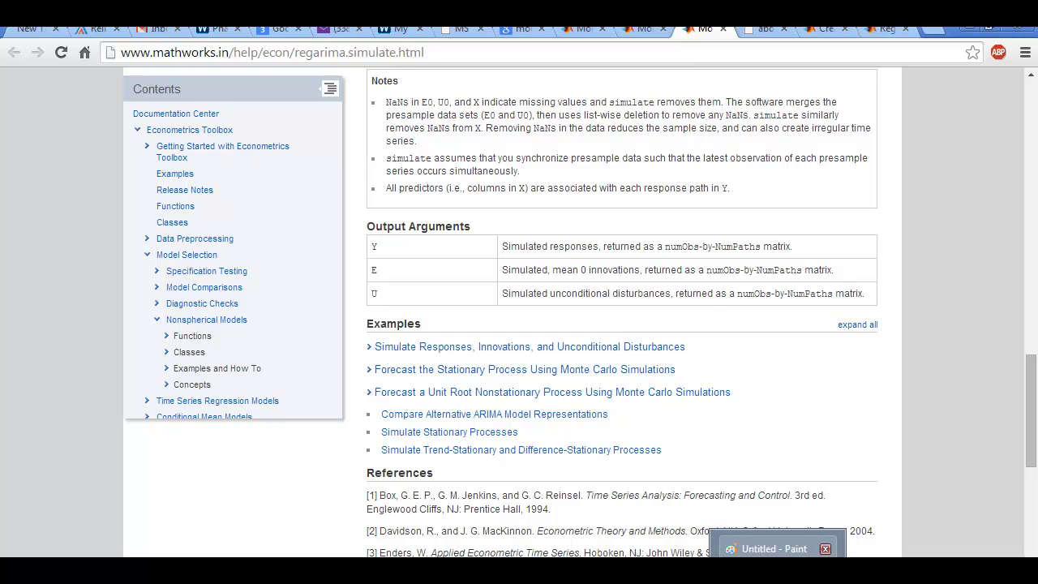
Close the Paint sketch without saving it
click(787, 557)
key(alt+F4)
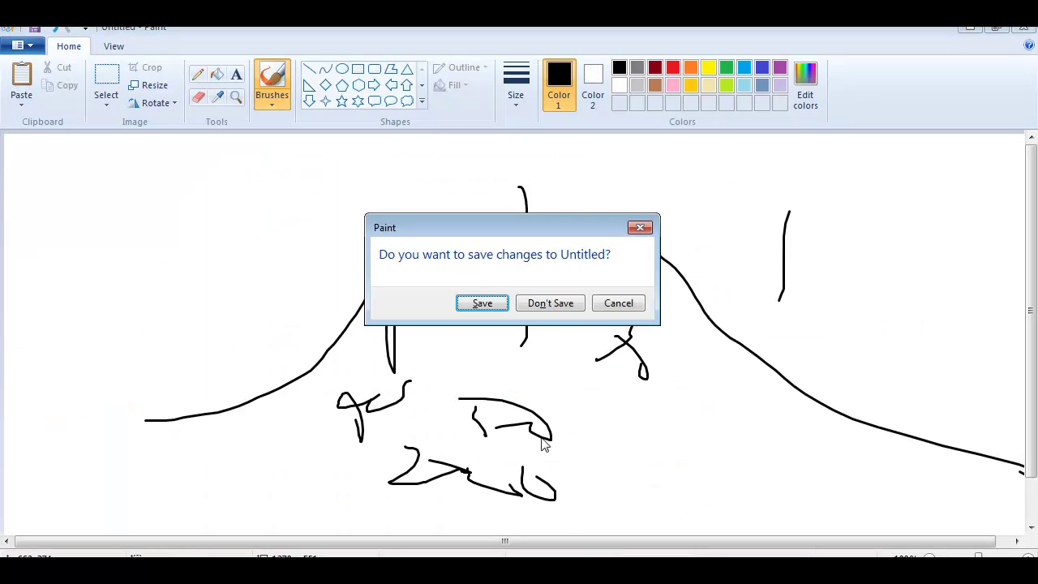
click(563, 301)
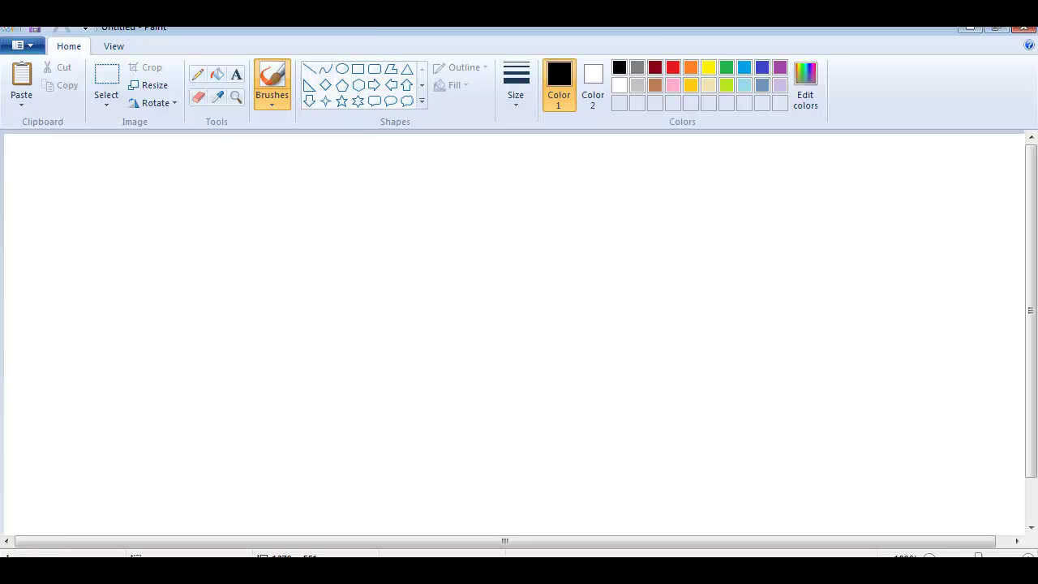
Review each of the slide's bullet notes, from Time series (ARIMA) to Simulate commands
triple_click(601, 220)
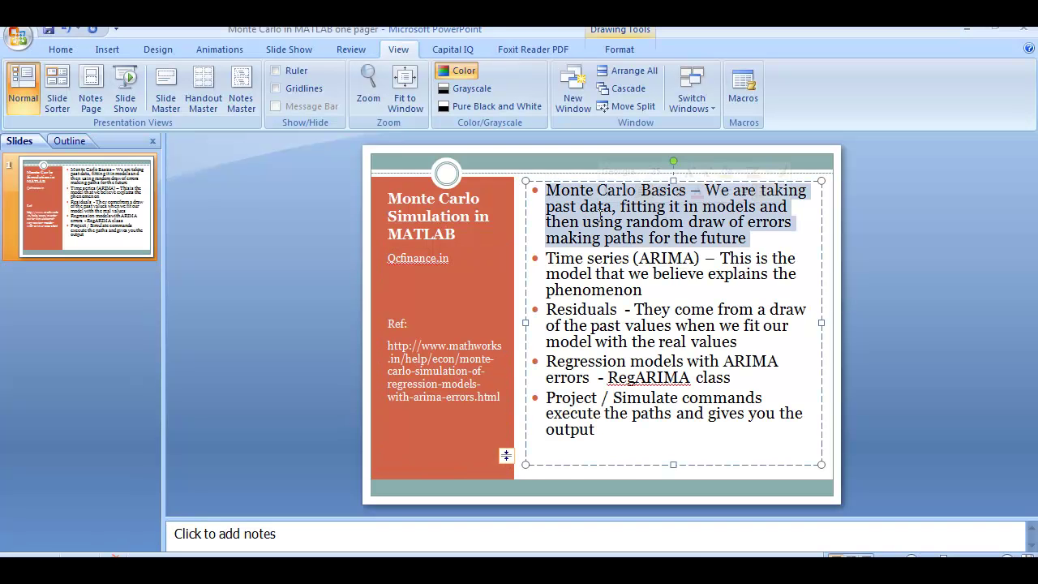
triple_click(610, 267)
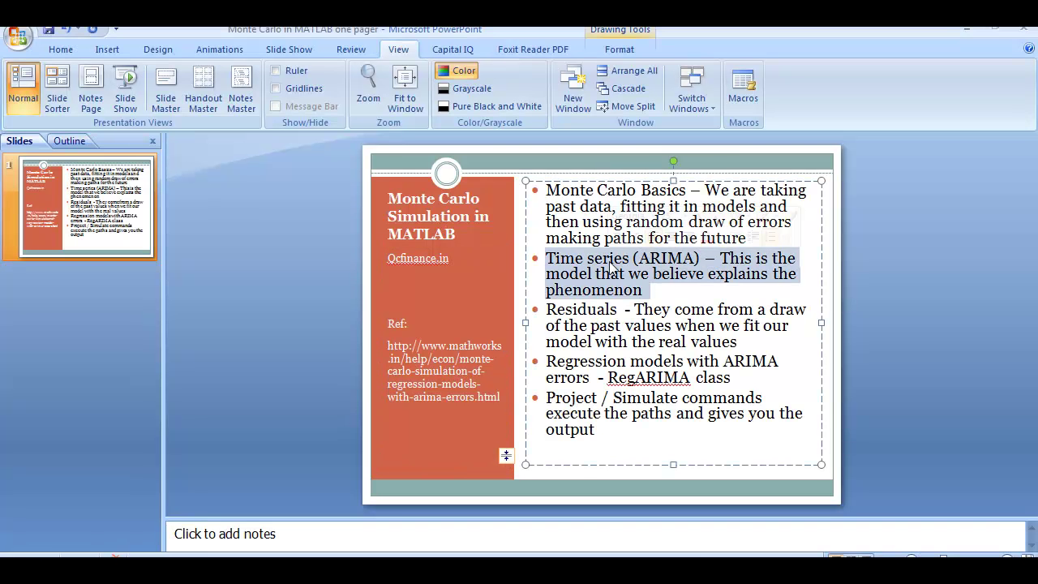
triple_click(620, 363)
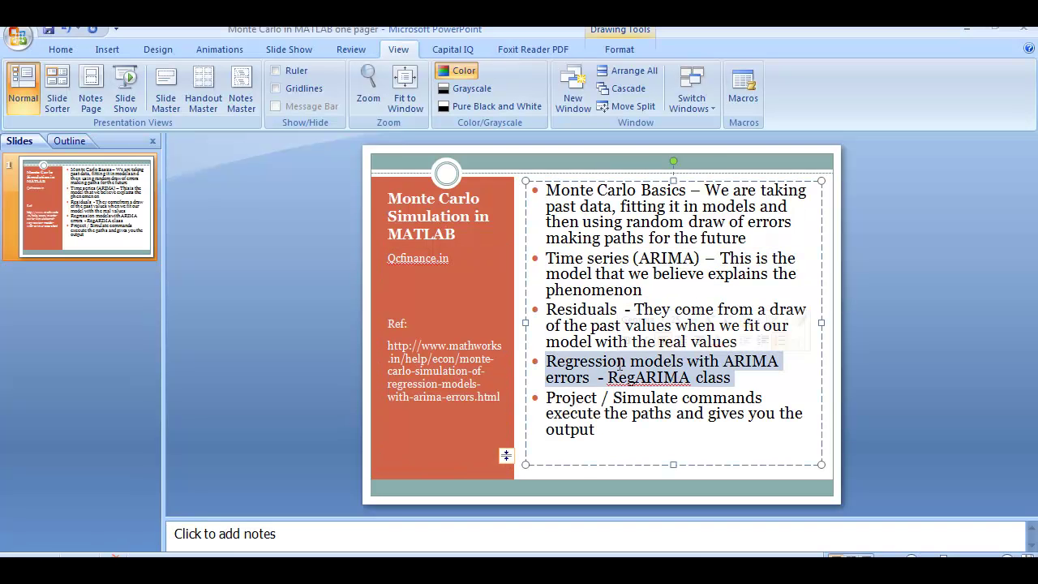
triple_click(649, 418)
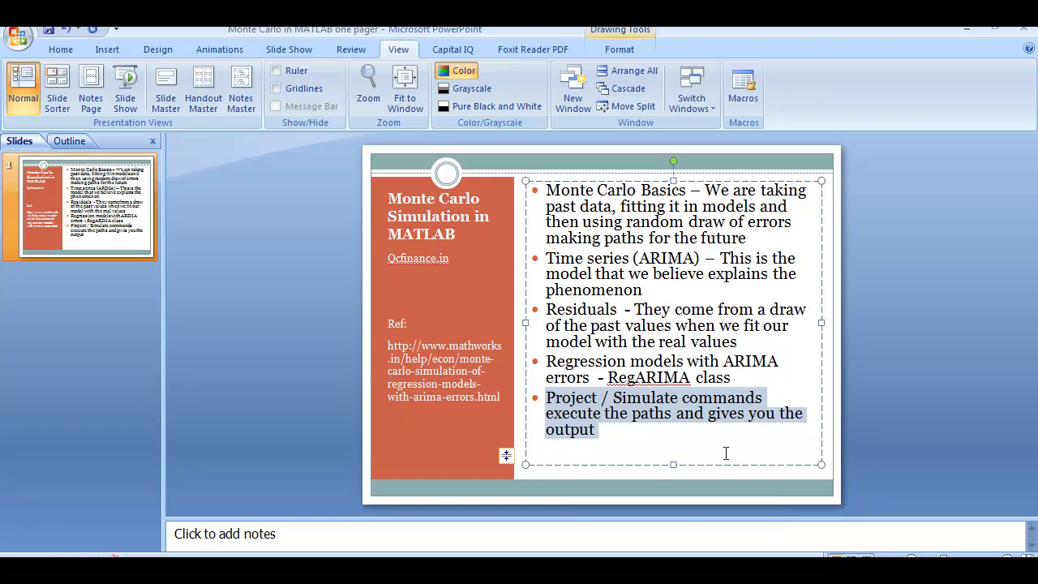
click(691, 452)
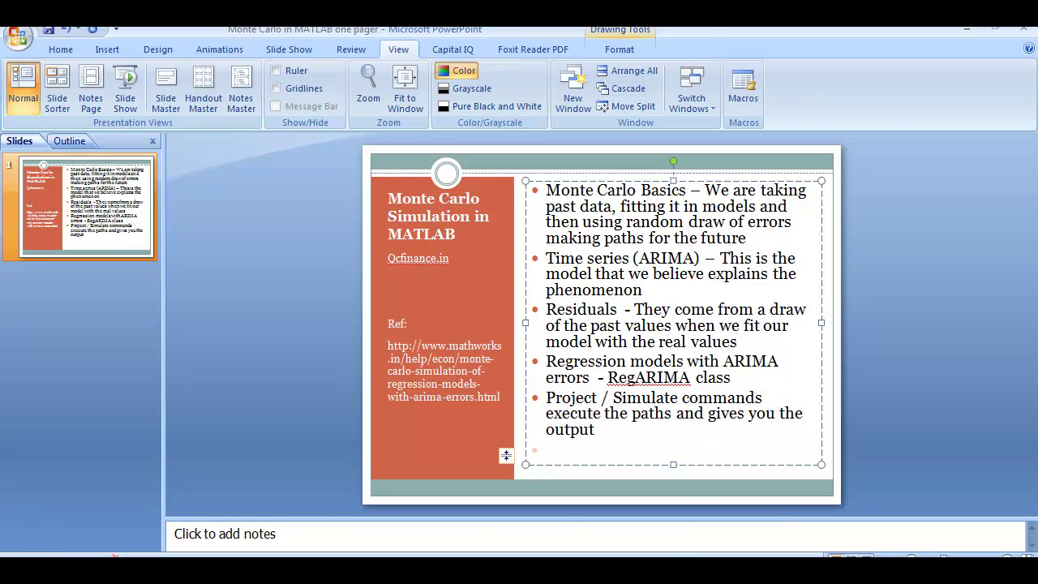
click(568, 545)
Copy the regarima.simulate.html documentation page address from Chrome's address bar
key(alt+Tab)
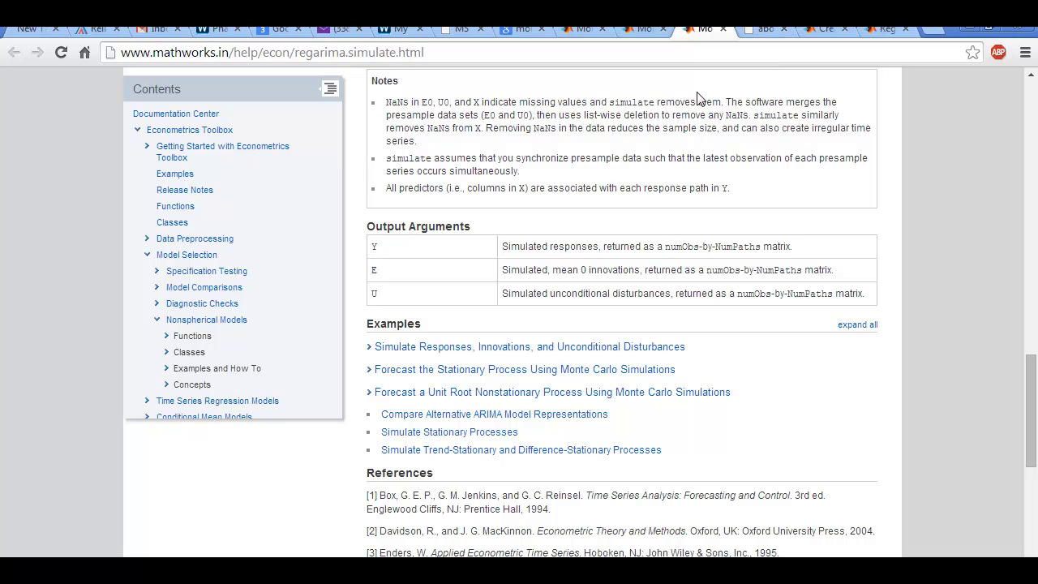
click(414, 53)
right_click(408, 53)
click(452, 107)
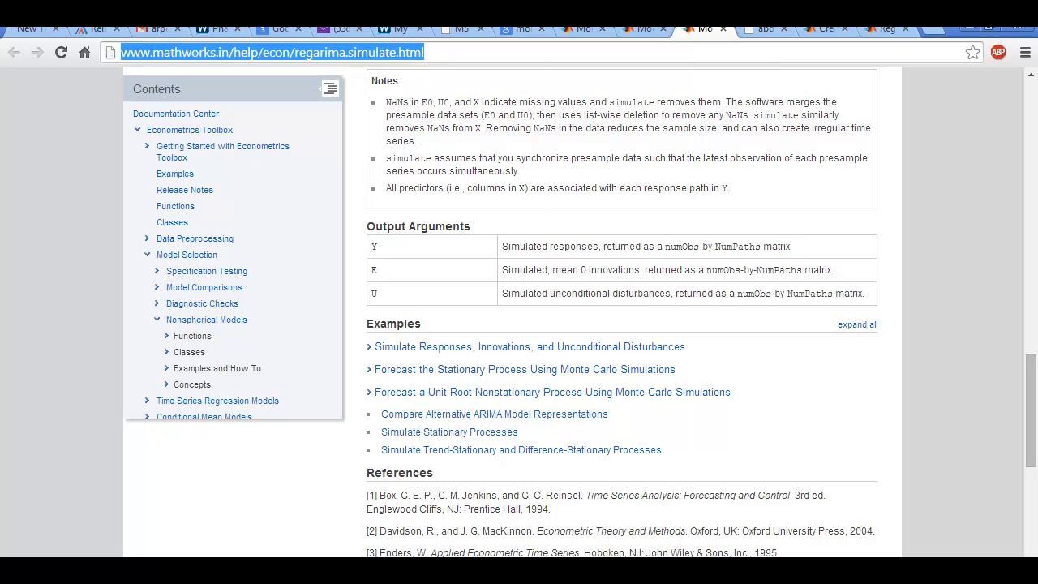
Paste the simulate link on its own line under Ref:, above the existing MathWorks link
key(alt+Tab)
click(446, 327)
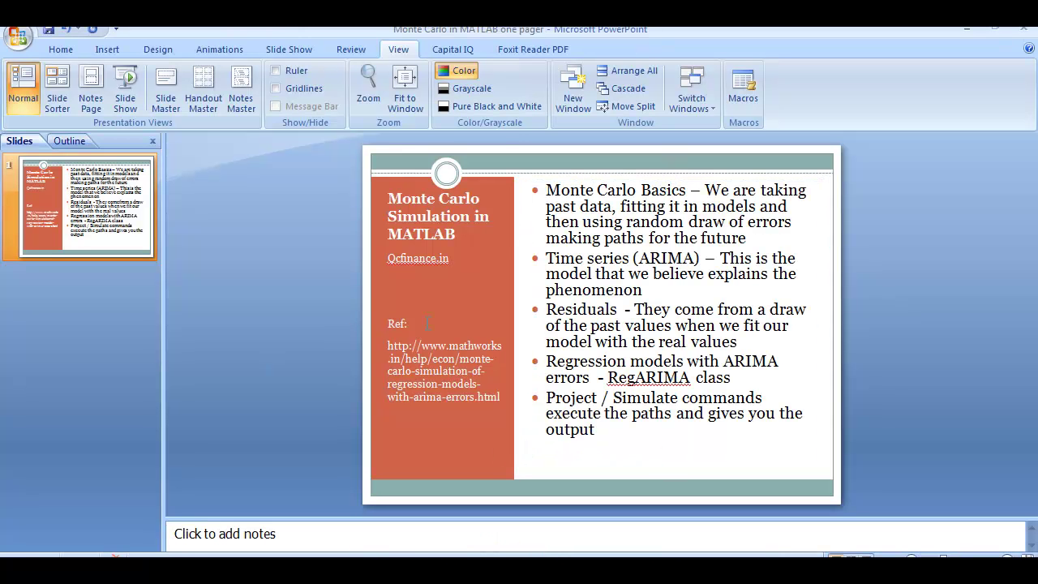
key(Return)
key(Return)
key(ctrl+v)
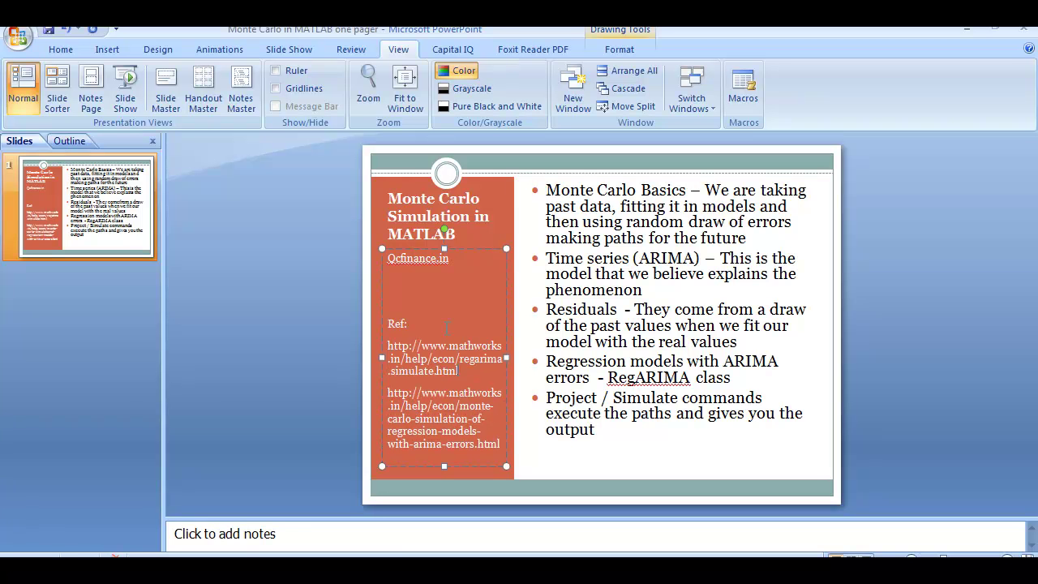
click(484, 195)
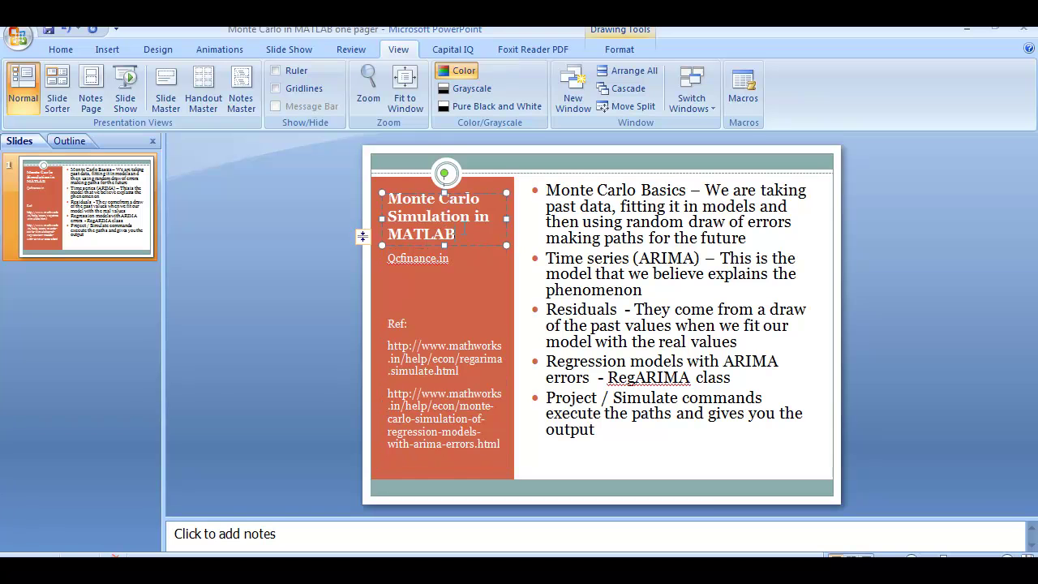
key(Tab)
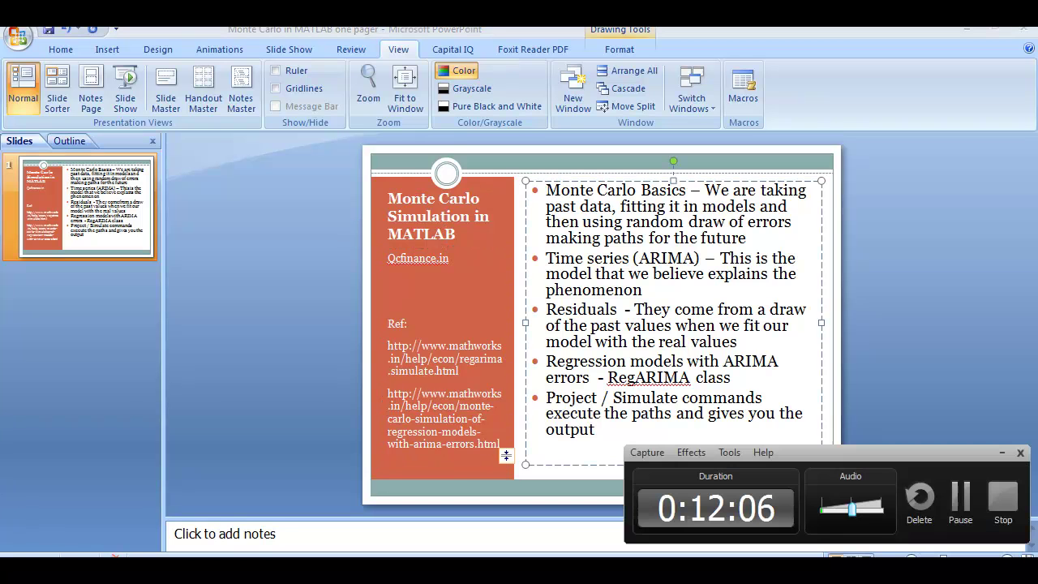